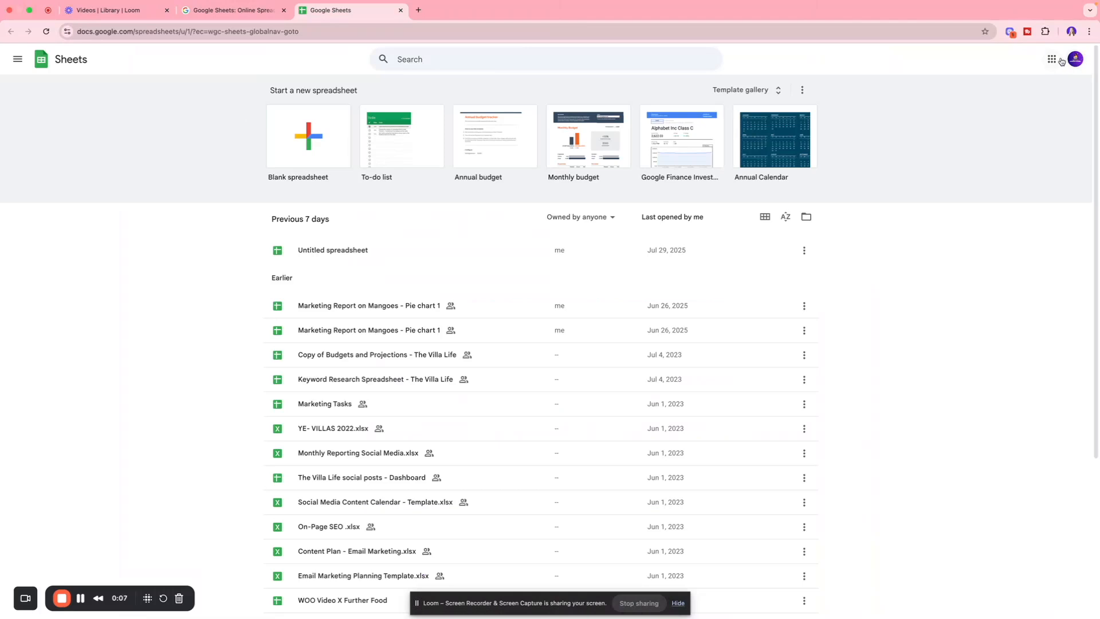
# Step: Browse the list of Google apps to locate Sheets, and close the list again
pyautogui.click(1052, 59)
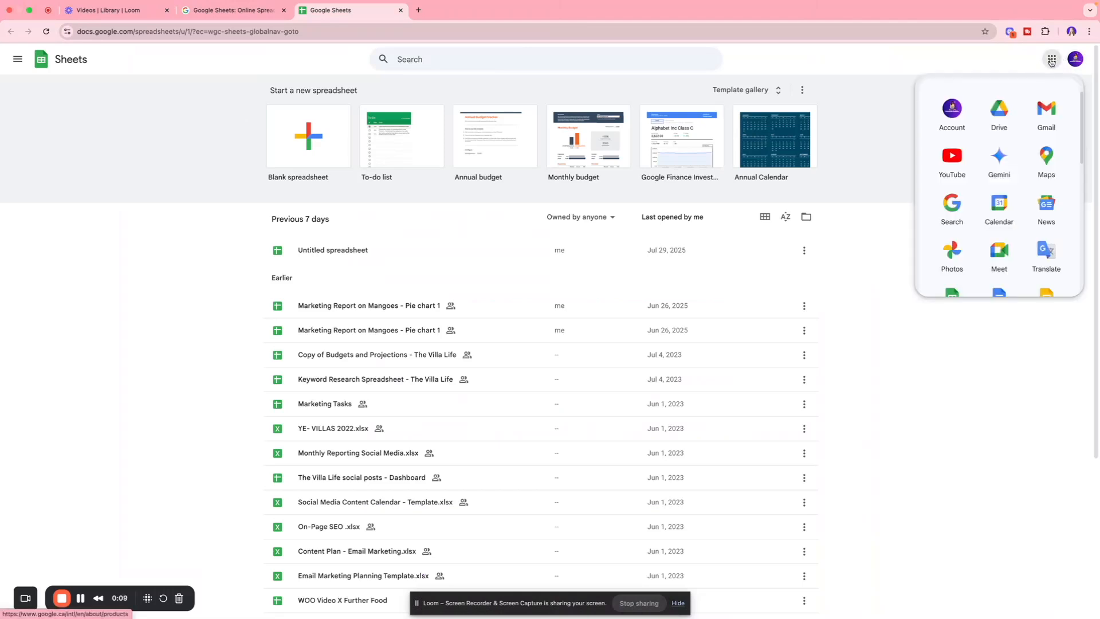
pyautogui.scroll(-5, 1003, 241)
pyautogui.scroll(2, 1009, 238)
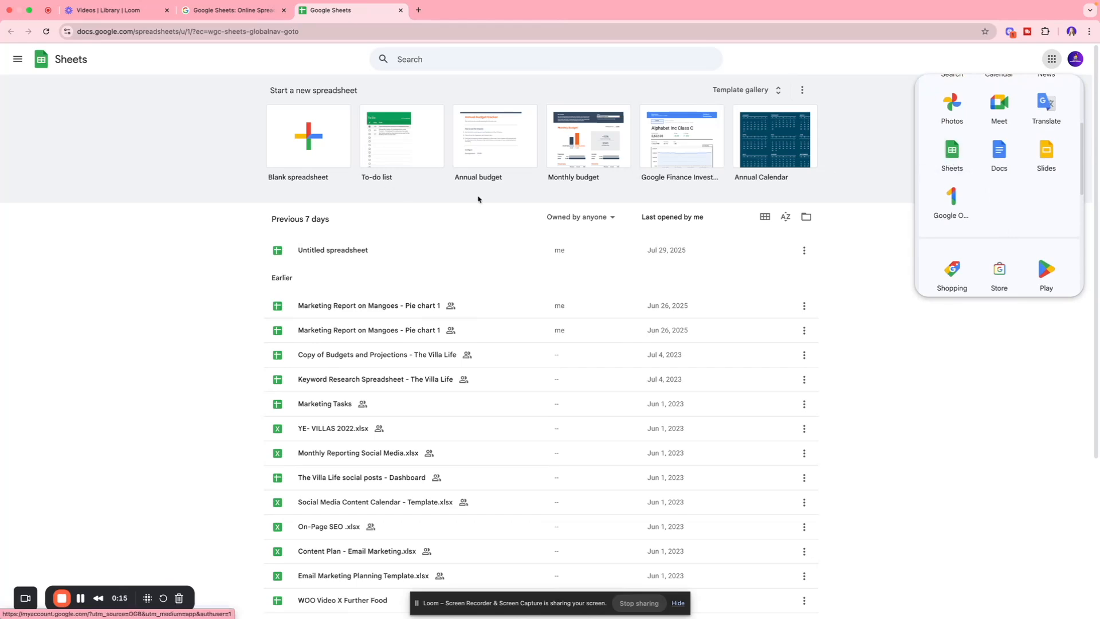
pyautogui.click(740, 94)
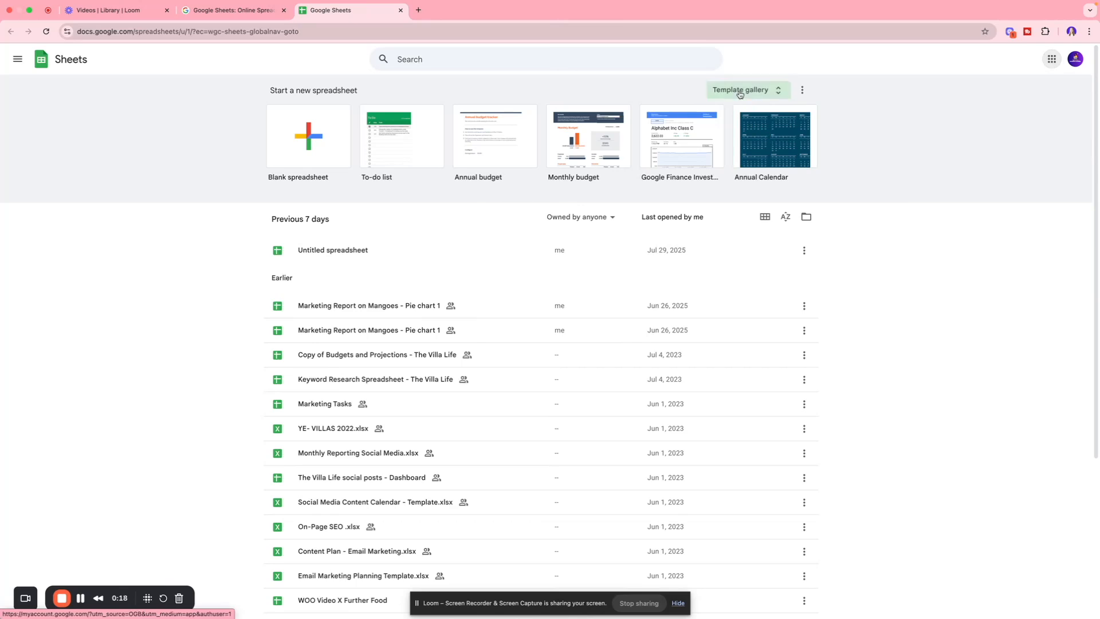
# Step: Look through the full template gallery and create a new blank spreadsheet
pyautogui.click(739, 92)
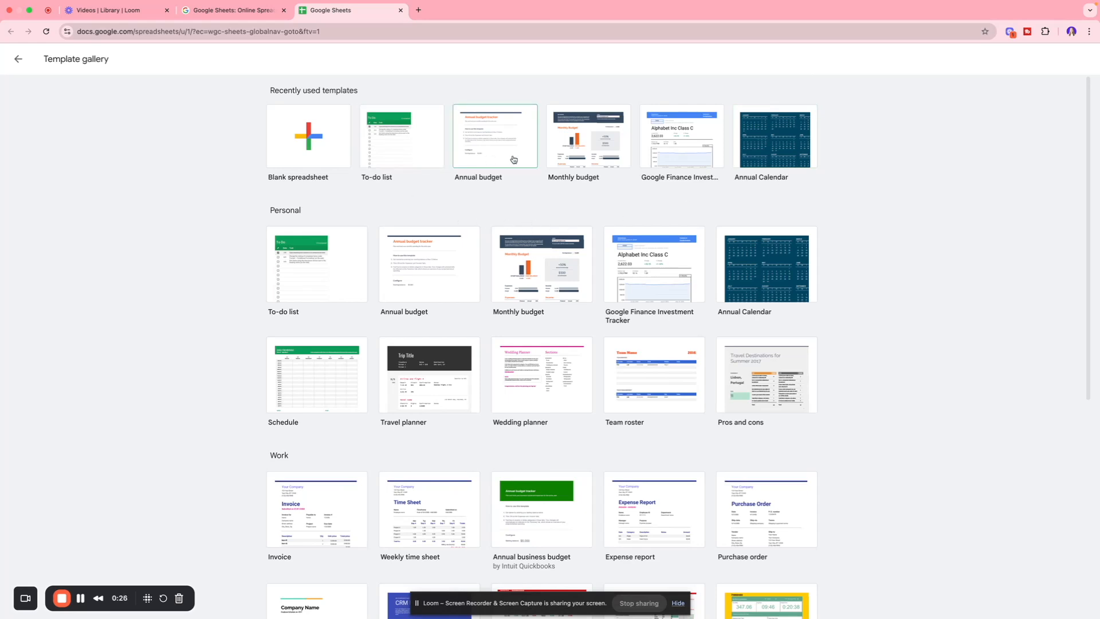
pyautogui.scroll(-3, 647, 241)
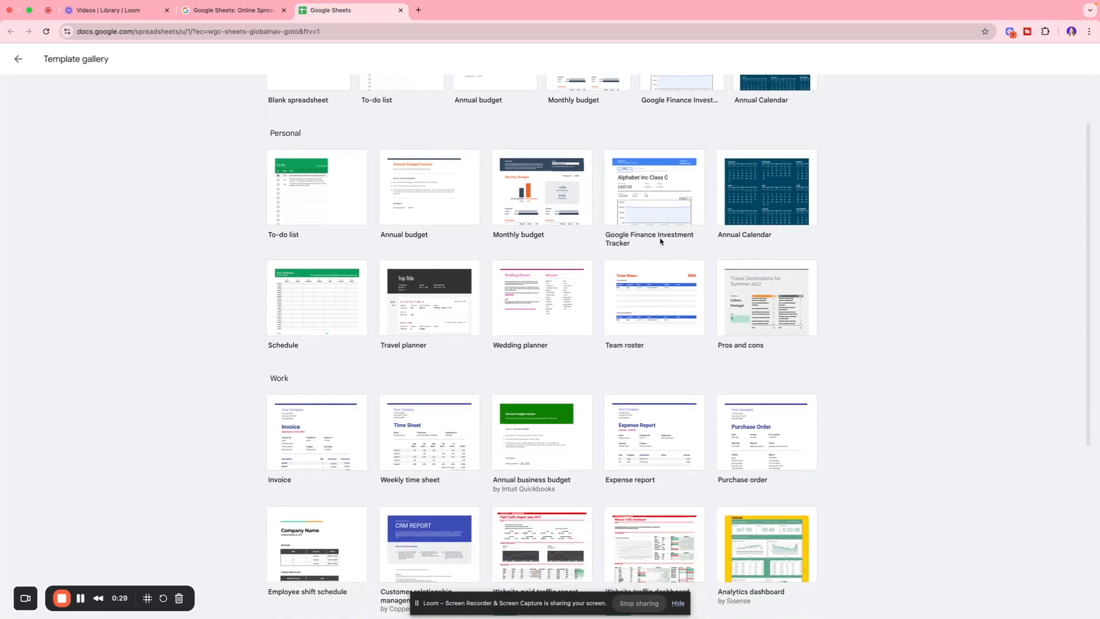
pyautogui.scroll(-10, 562, 191)
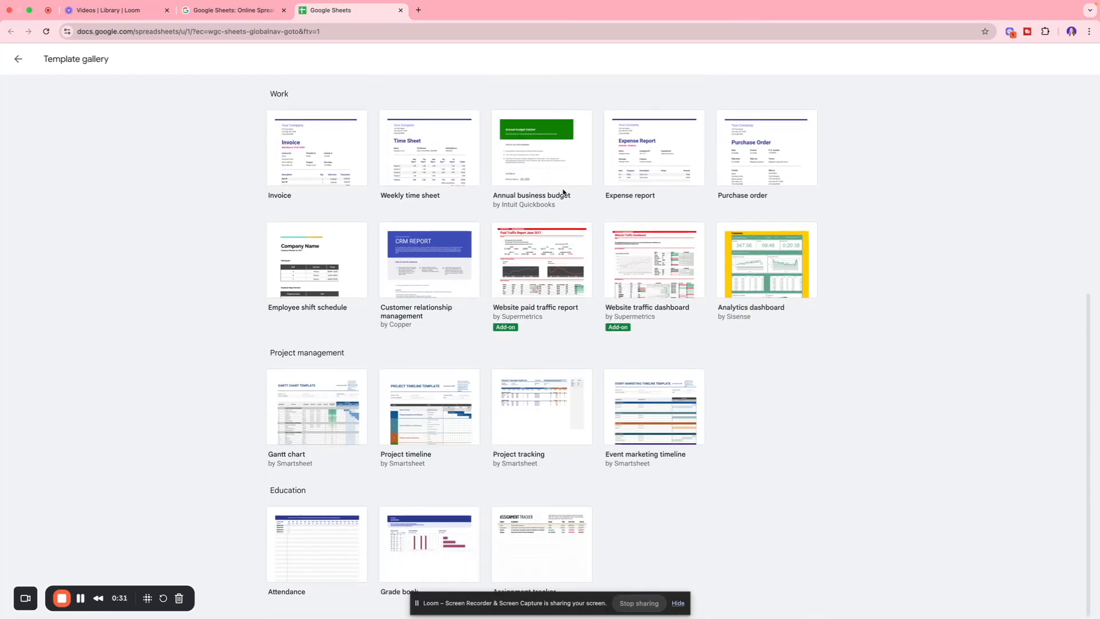
pyautogui.scroll(12, 577, 193)
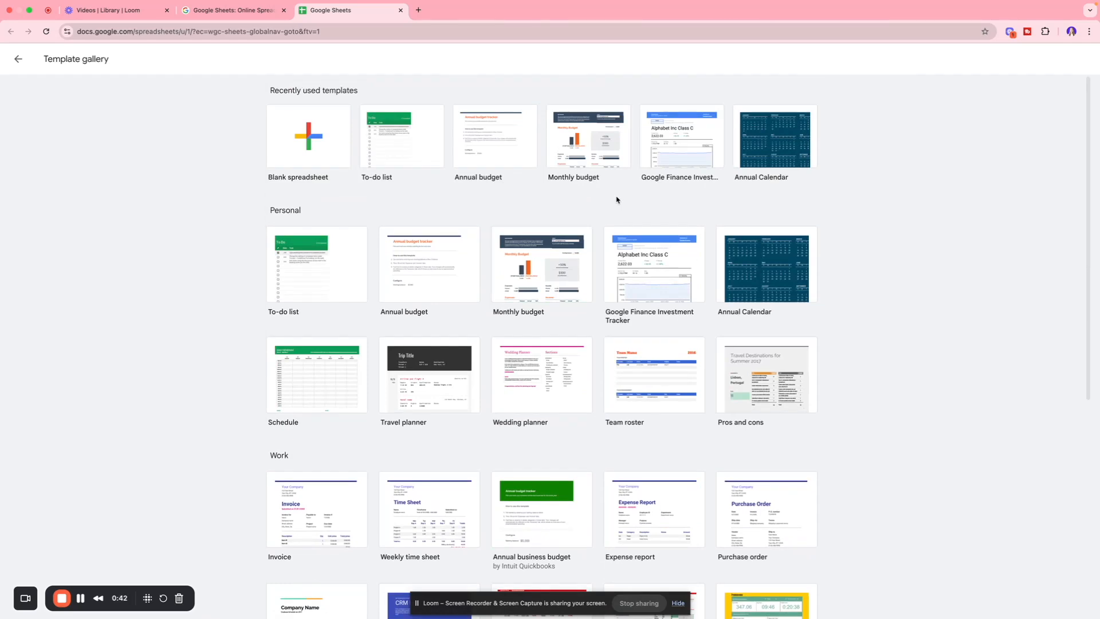
pyautogui.click(271, 151)
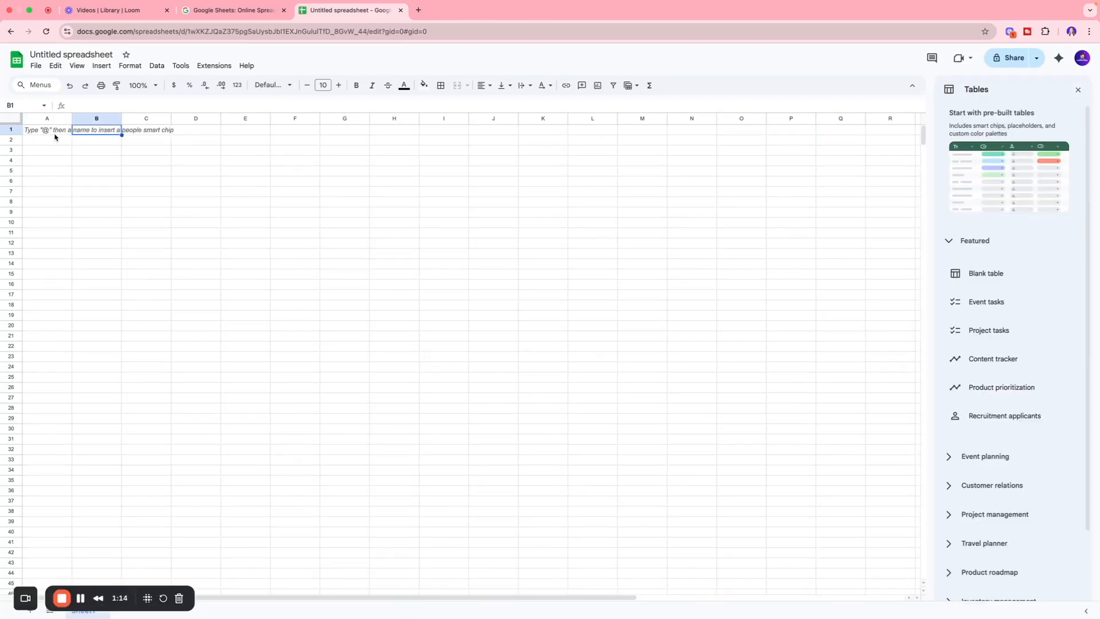
# Step: Enter the headers Task, Owner and Channel in cells A1, B1 and C1
pyautogui.click(56, 135)
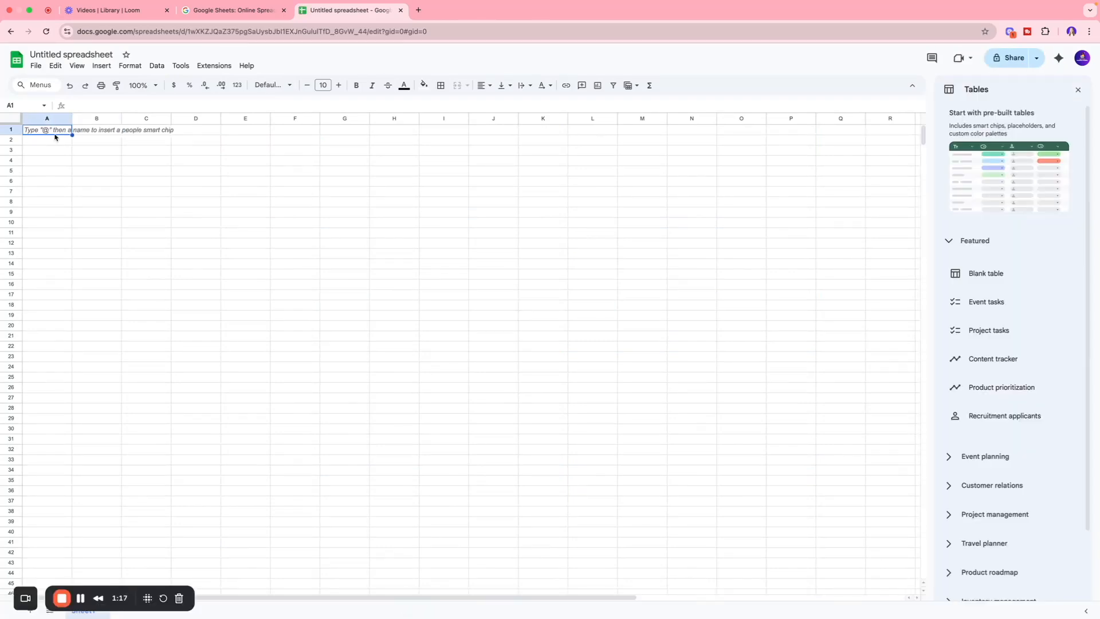
pyautogui.write('Task')
pyautogui.click(105, 131)
pyautogui.write('Owner')
pyautogui.click(157, 130)
pyautogui.write('C')
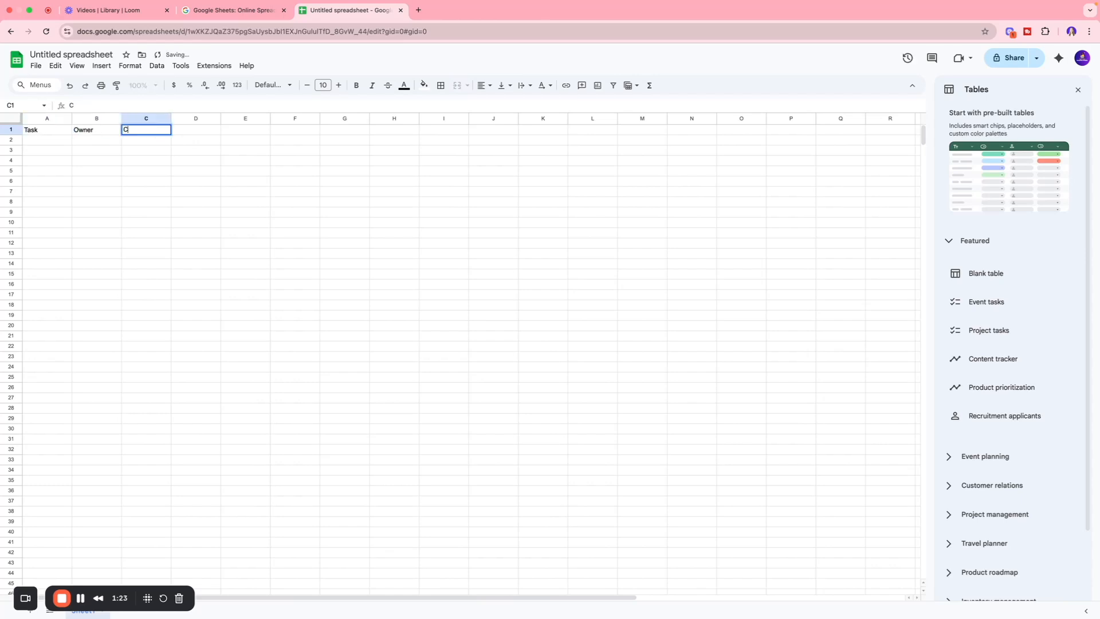
pyautogui.write('hanne')
# Step: Enter the headers Due Date, Status and Notes in cells D1, E1 and F1
pyautogui.click(215, 132)
pyautogui.write('Due Date')
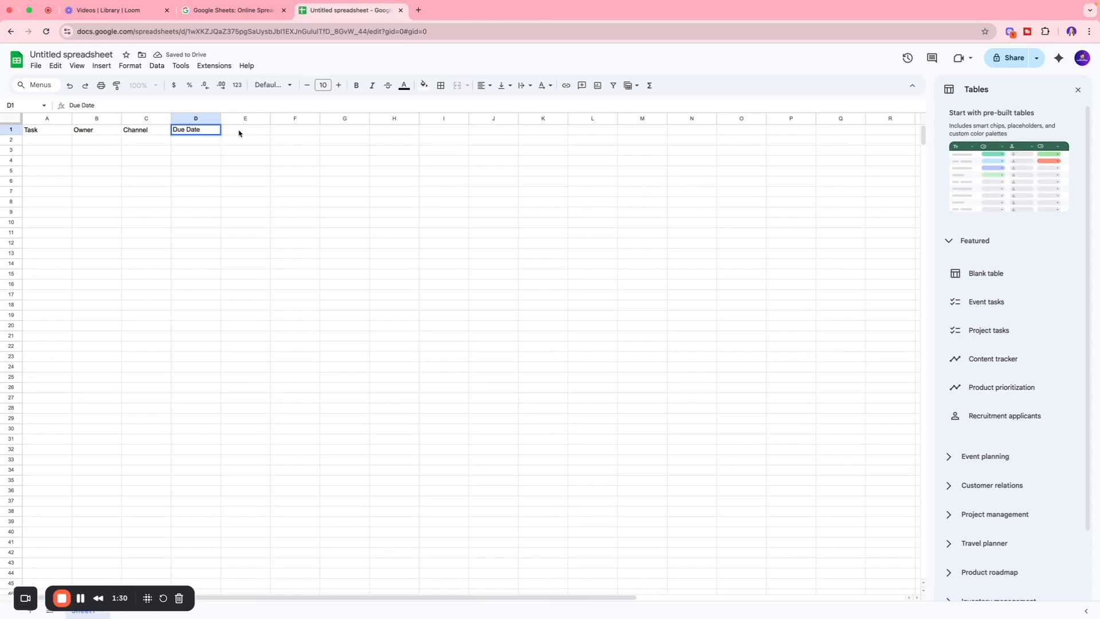
pyautogui.click(239, 133)
pyautogui.write('Status')
pyautogui.click(287, 131)
pyautogui.write('Notes')
pyautogui.click(277, 151)
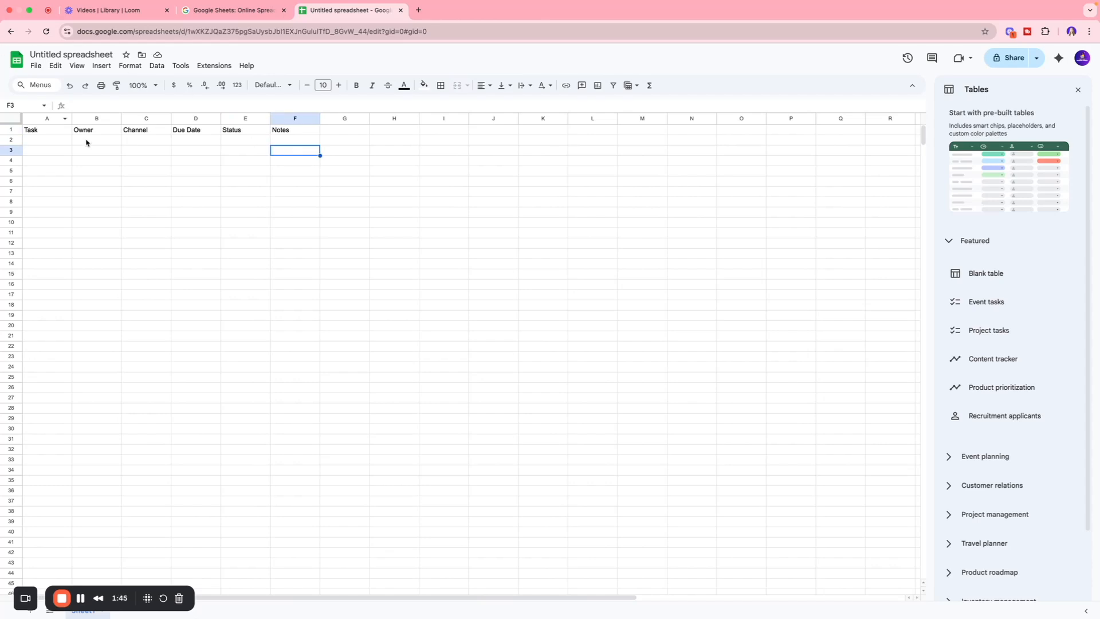
# Step: Make the header cells A1:F1 bold and freeze the first row of the sheet
pyautogui.moveTo(64, 135); pyautogui.dragTo(309, 132)
pyautogui.click(356, 86)
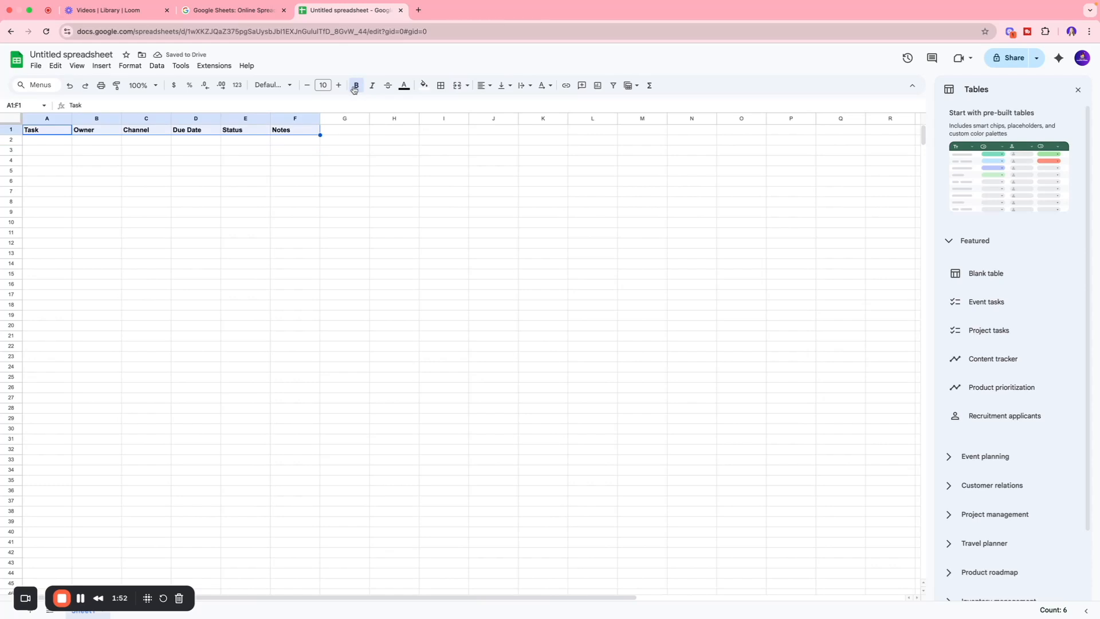
pyautogui.click(80, 69)
pyautogui.moveTo(96, 101)
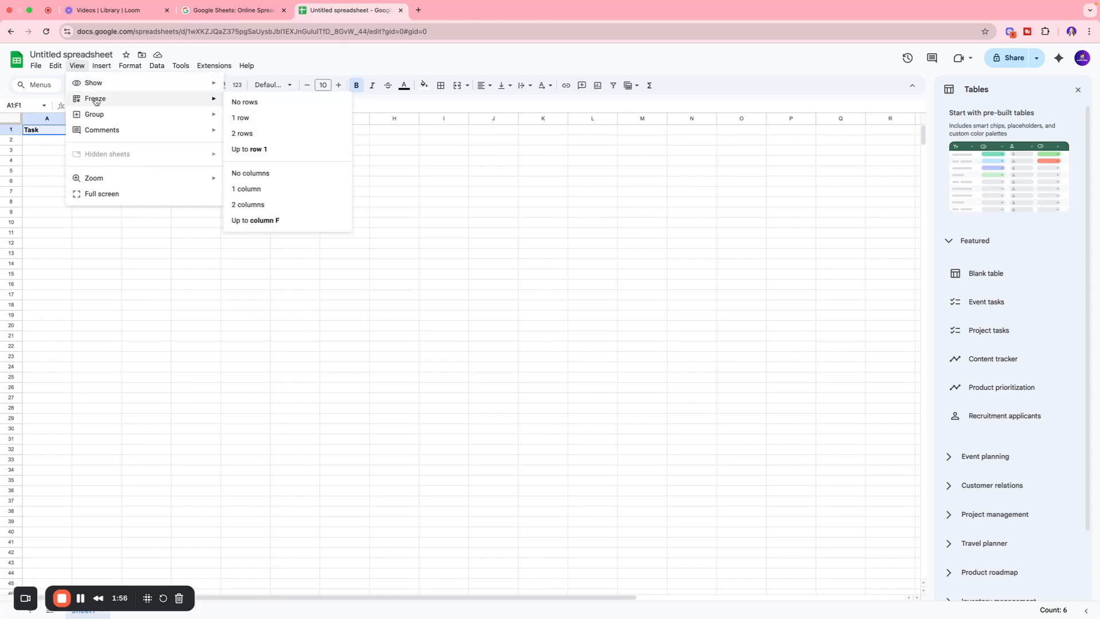
pyautogui.click(250, 119)
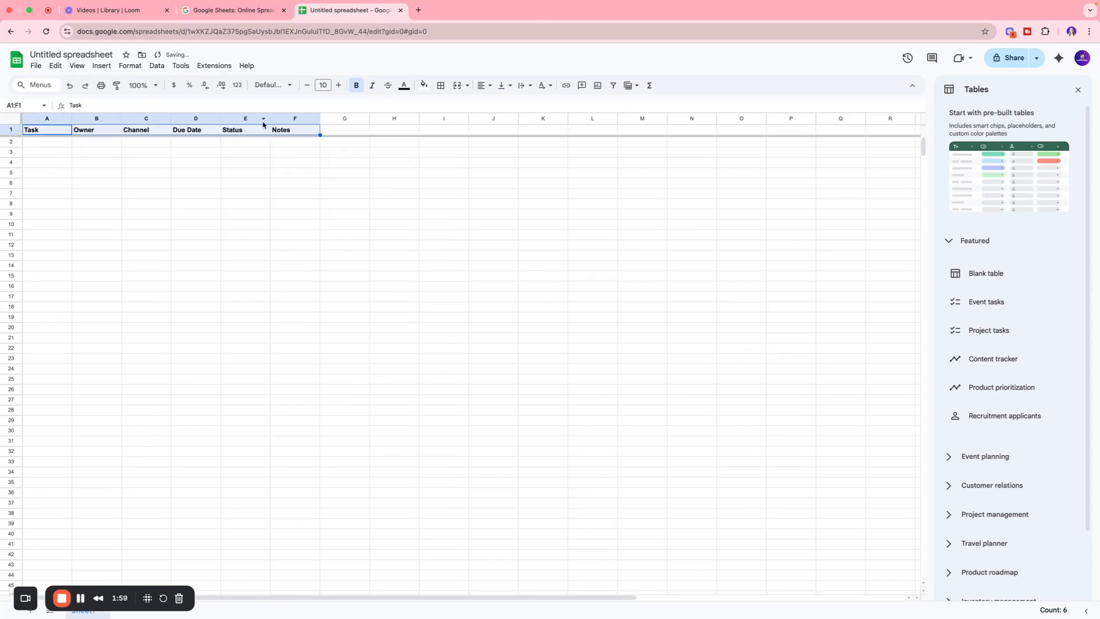
pyautogui.click(322, 141)
pyautogui.scroll(-5, 290, 162)
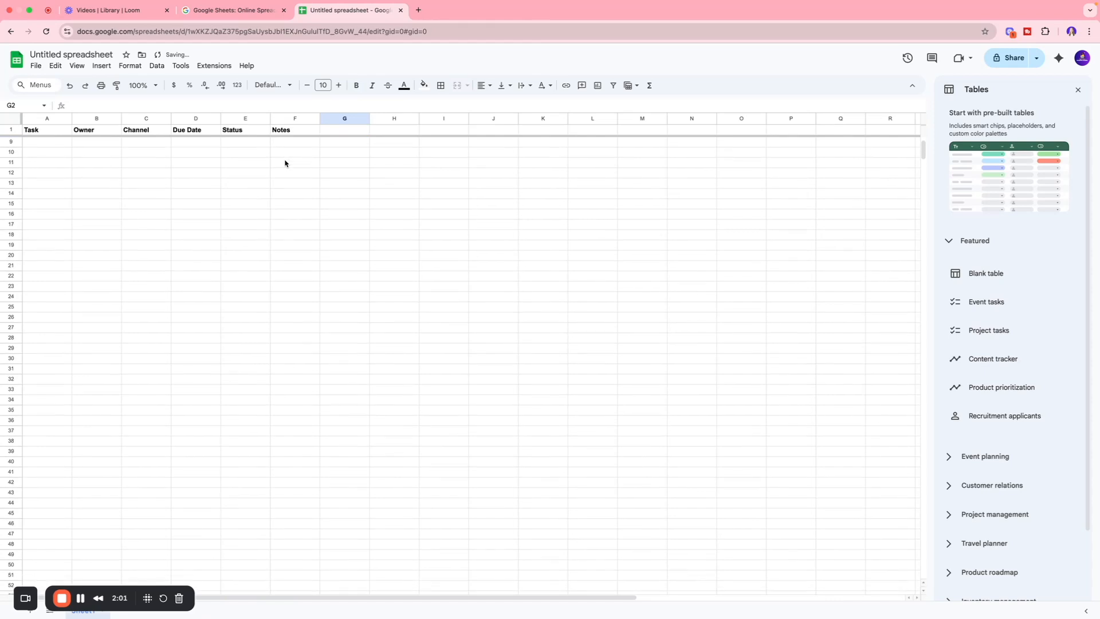
pyautogui.scroll(5, 286, 163)
# Step: Fill the header cells A1:F1 with a light yellow background color
pyautogui.click(166, 131)
pyautogui.moveTo(60, 135)
pyautogui.mouseDown()
pyautogui.moveTo(314, 135)
pyautogui.moveTo(45, 136)
pyautogui.mouseUp()
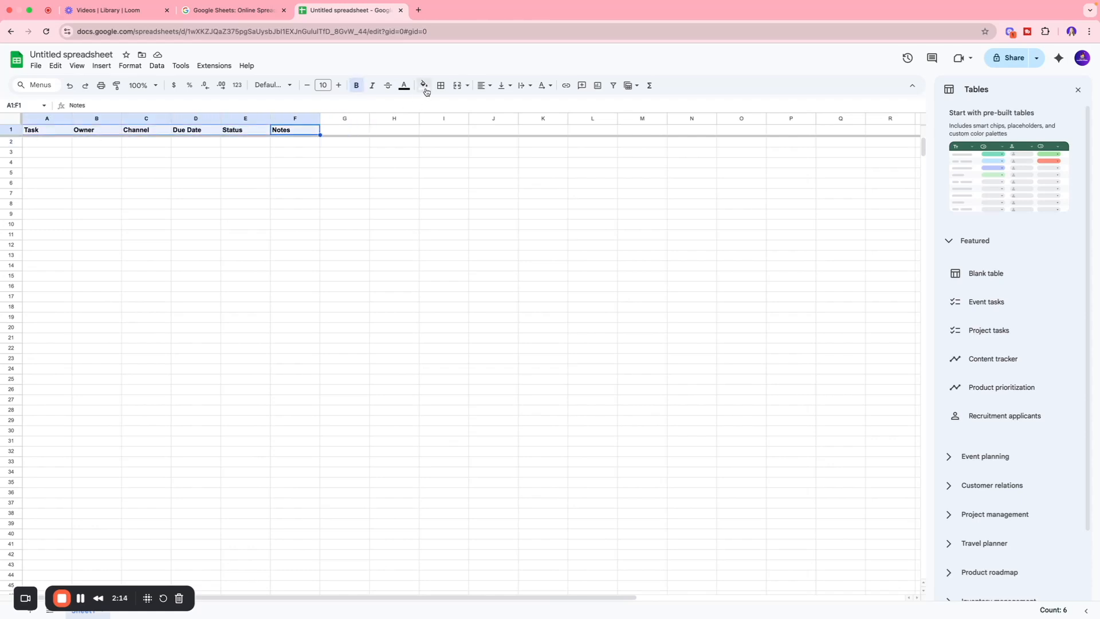
pyautogui.click(424, 85)
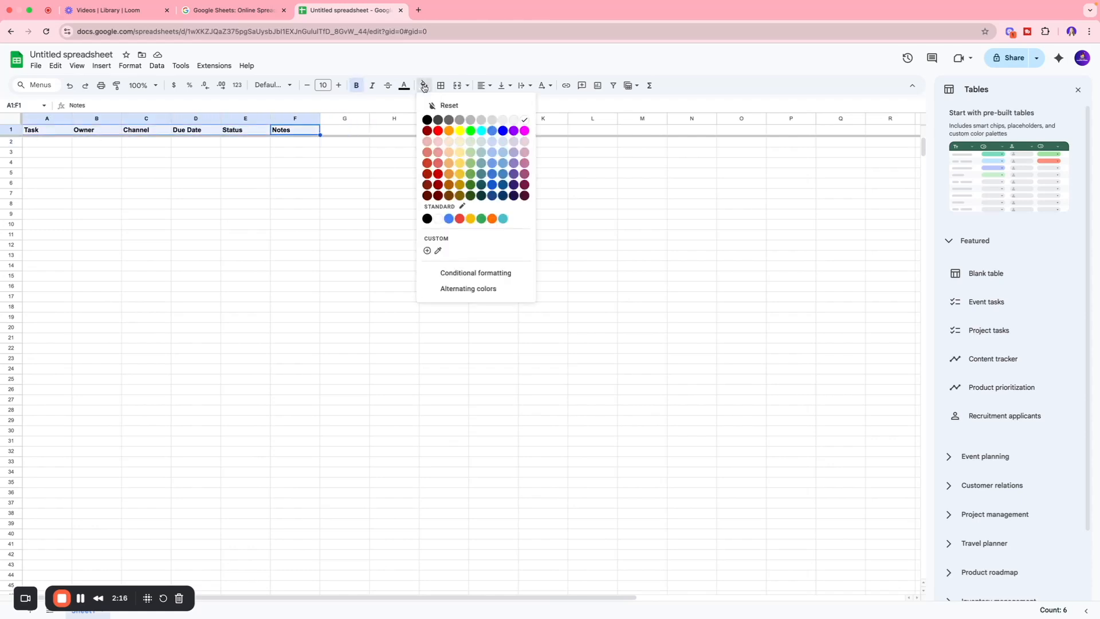
pyautogui.click(461, 143)
pyautogui.click(145, 158)
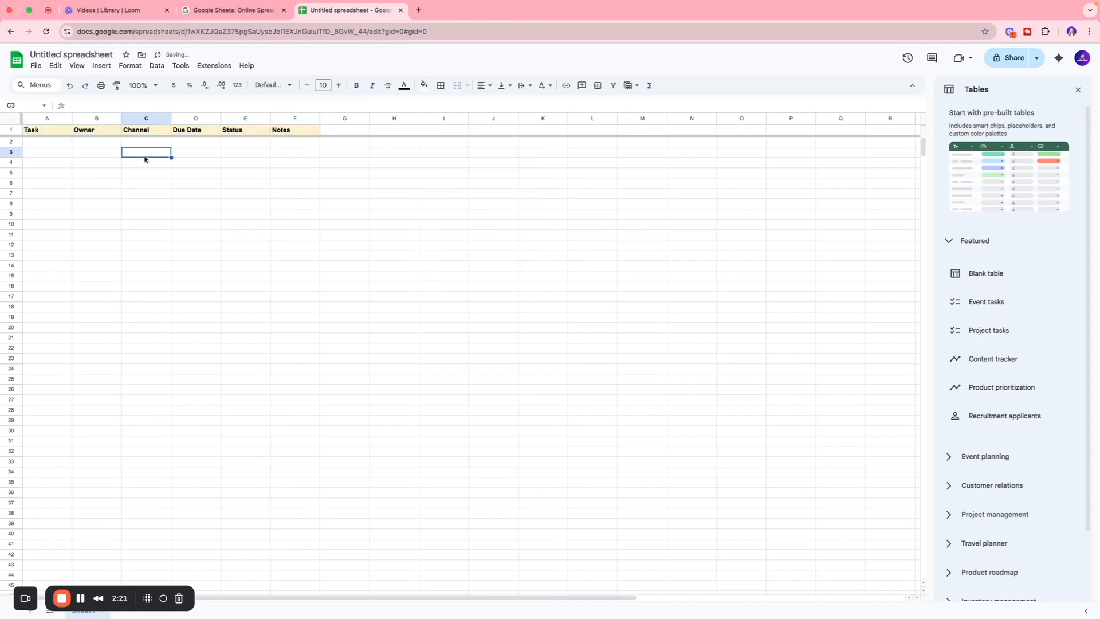
# Step: Rename the spreadsheet as Status Sheet
pyautogui.click(62, 55)
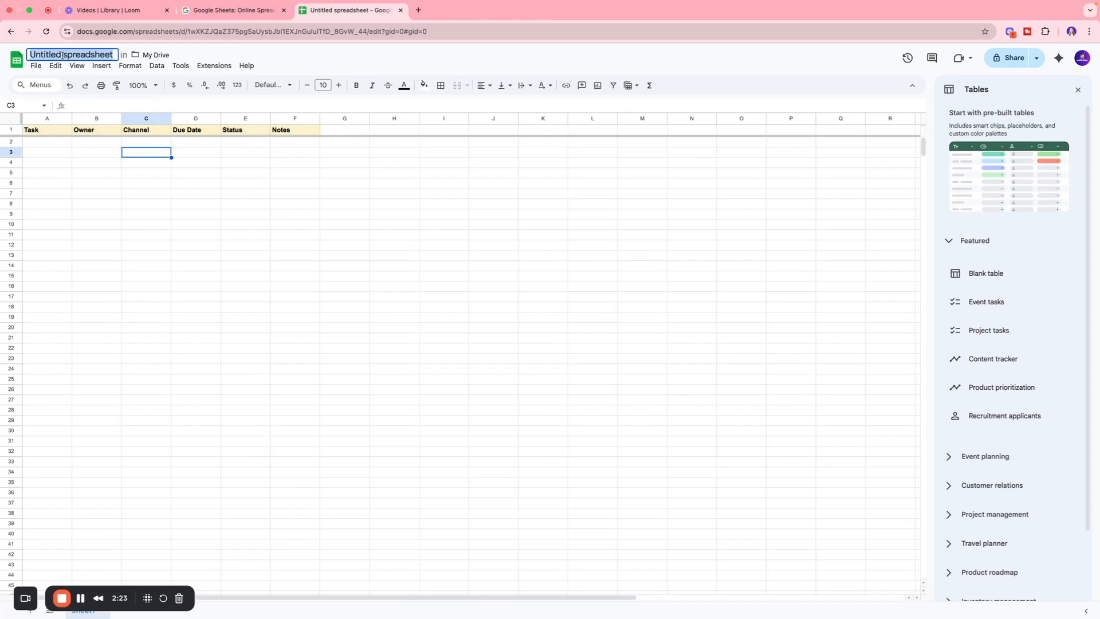
pyautogui.press('BackSpace')
pyautogui.write('Status Sheet')
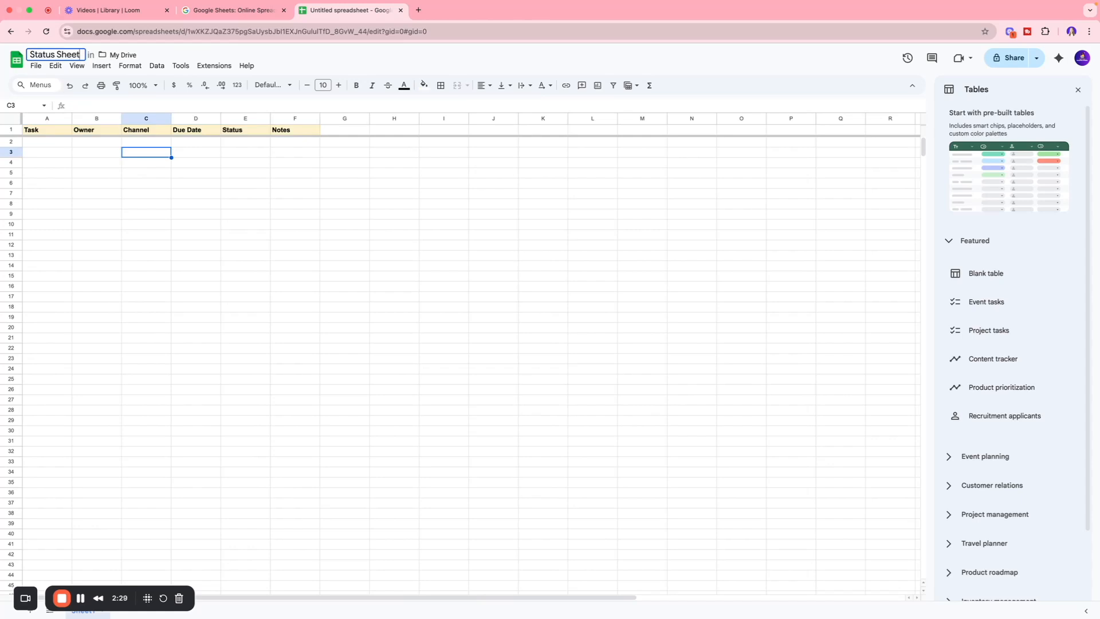
pyautogui.press('Return')
pyautogui.click(228, 183)
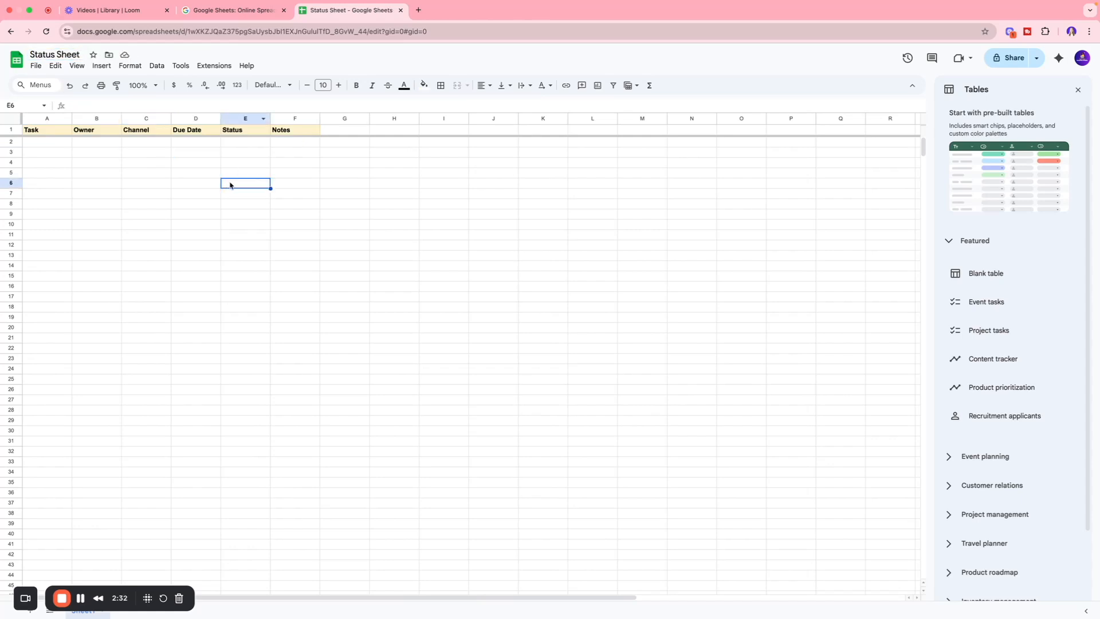
# Step: Set the sheet's zoom level to 125%
pyautogui.click(252, 143)
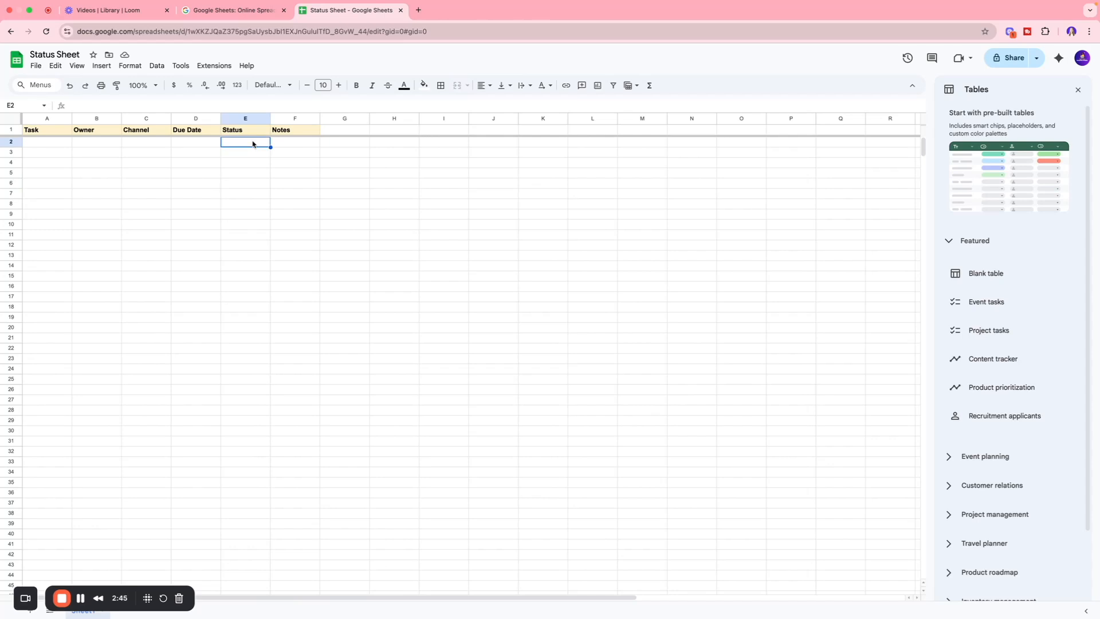
pyautogui.click(140, 85)
pyautogui.click(140, 167)
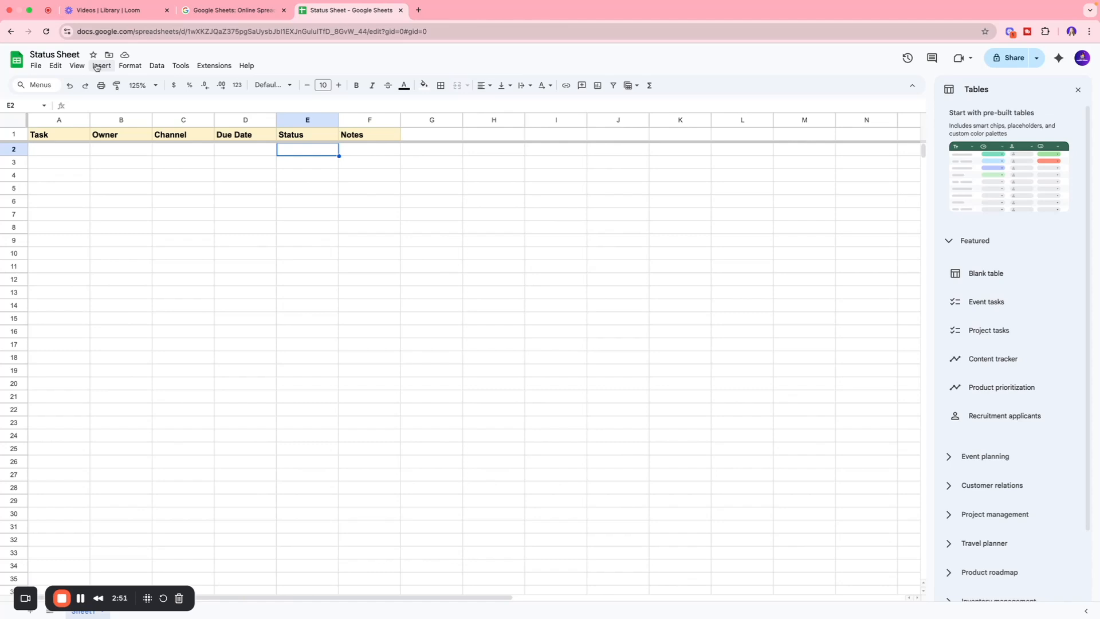
pyautogui.press('Right')
pyautogui.press('Down')
pyautogui.press('Down')
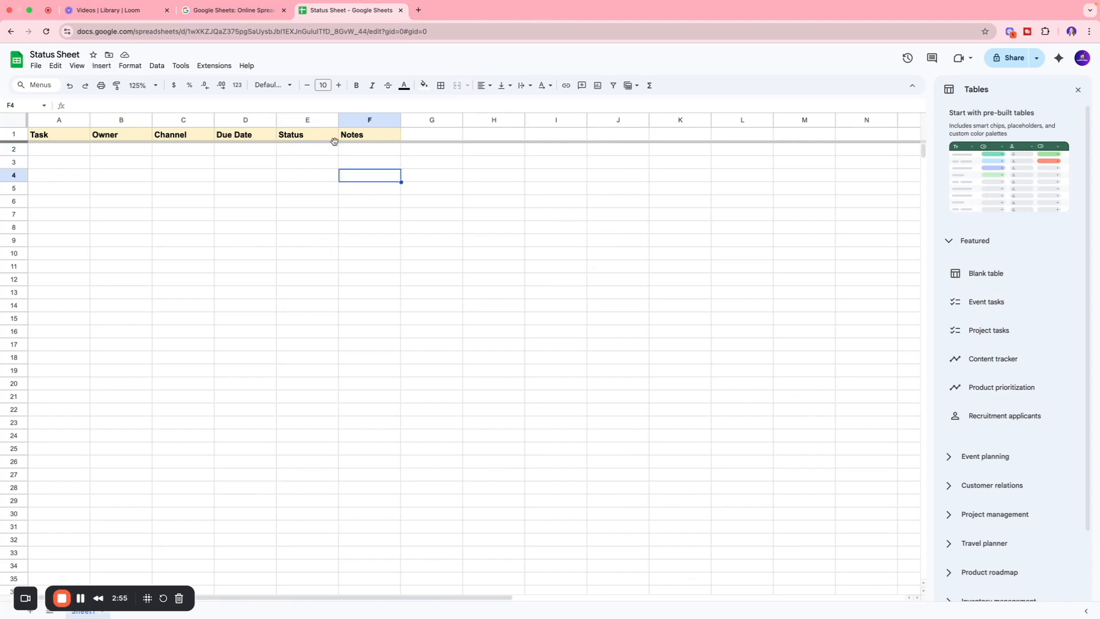
# Step: Add a data validation rule with the Dropdown criteria to the whole Status column E
pyautogui.click(306, 122)
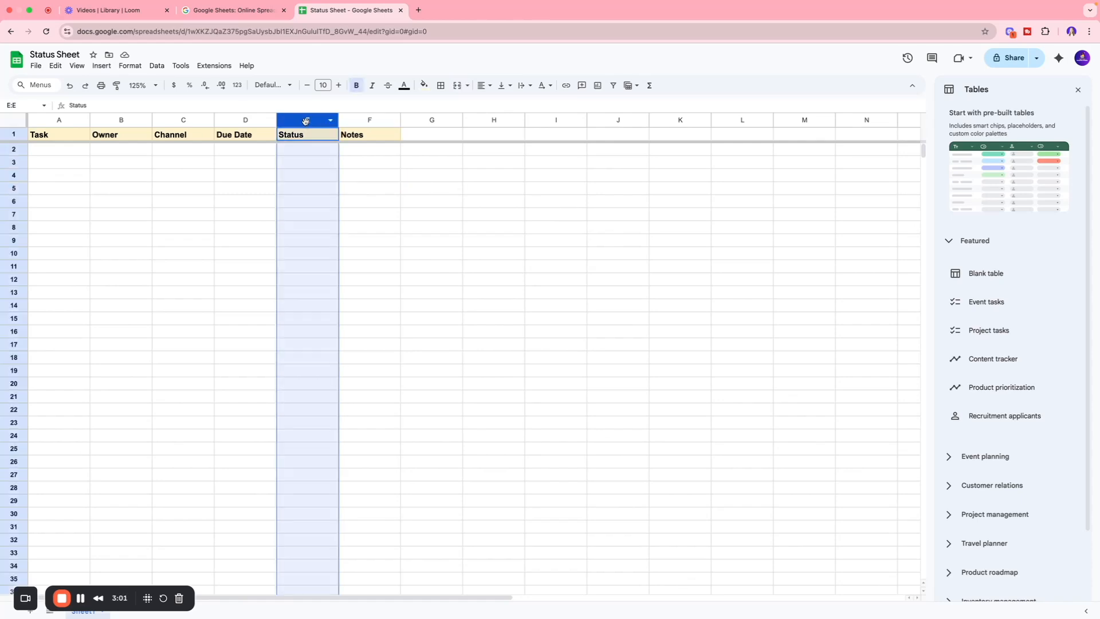
pyautogui.click(158, 67)
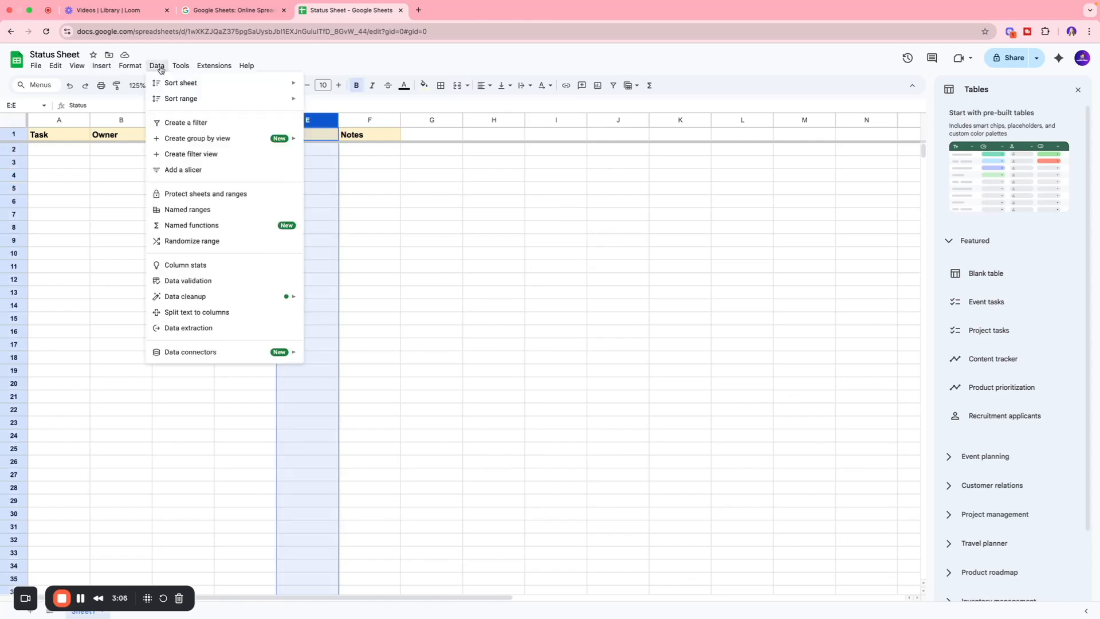
pyautogui.click(201, 283)
pyautogui.click(1056, 121)
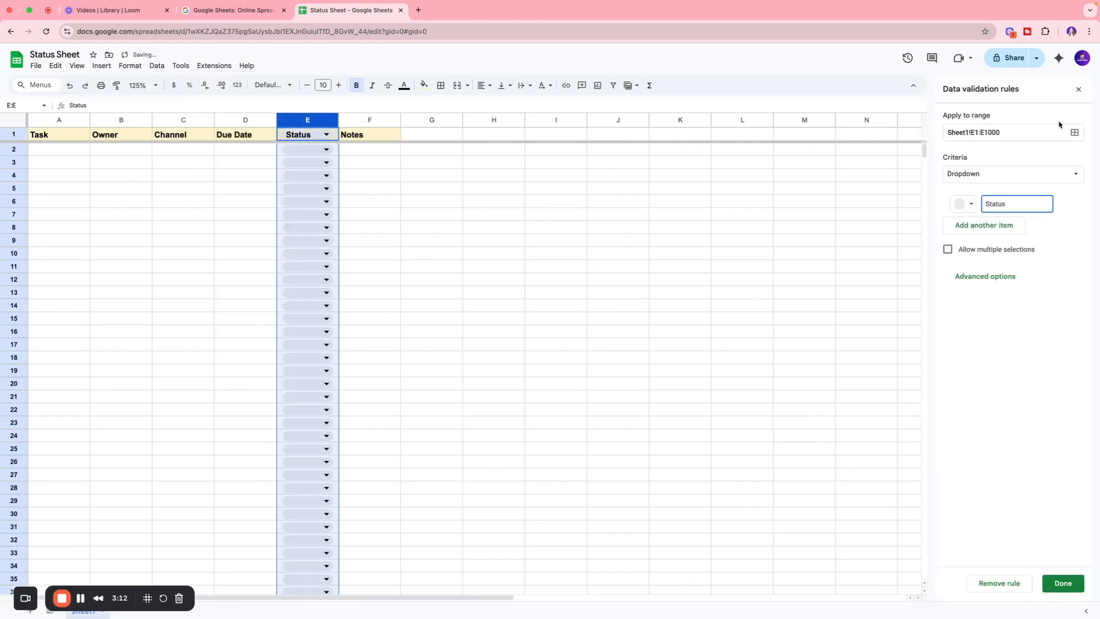
pyautogui.click(967, 134)
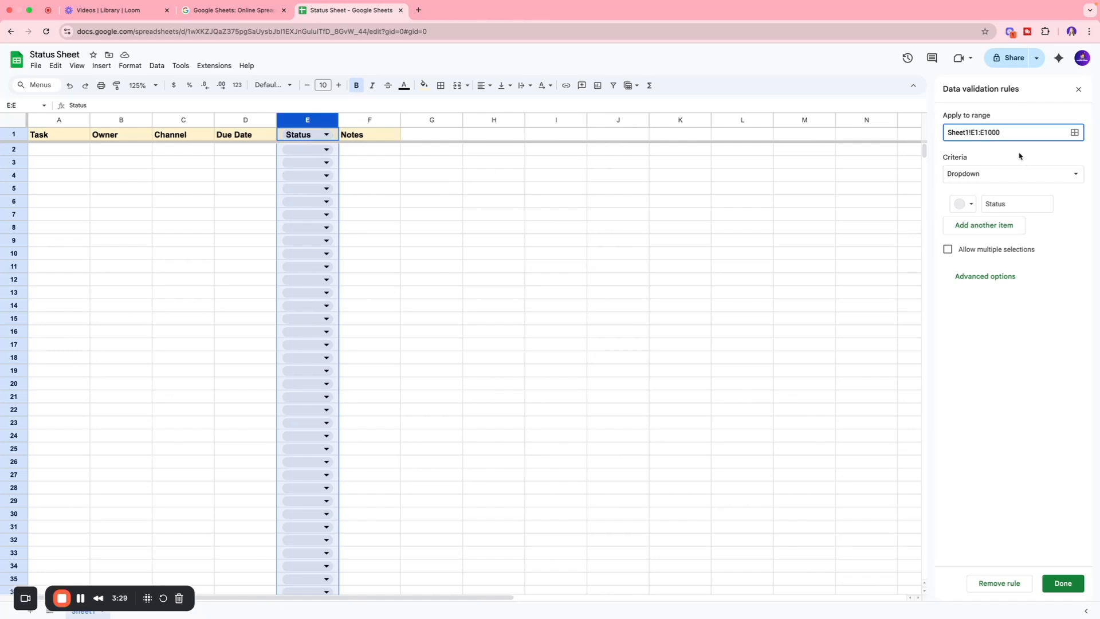
pyautogui.click(952, 174)
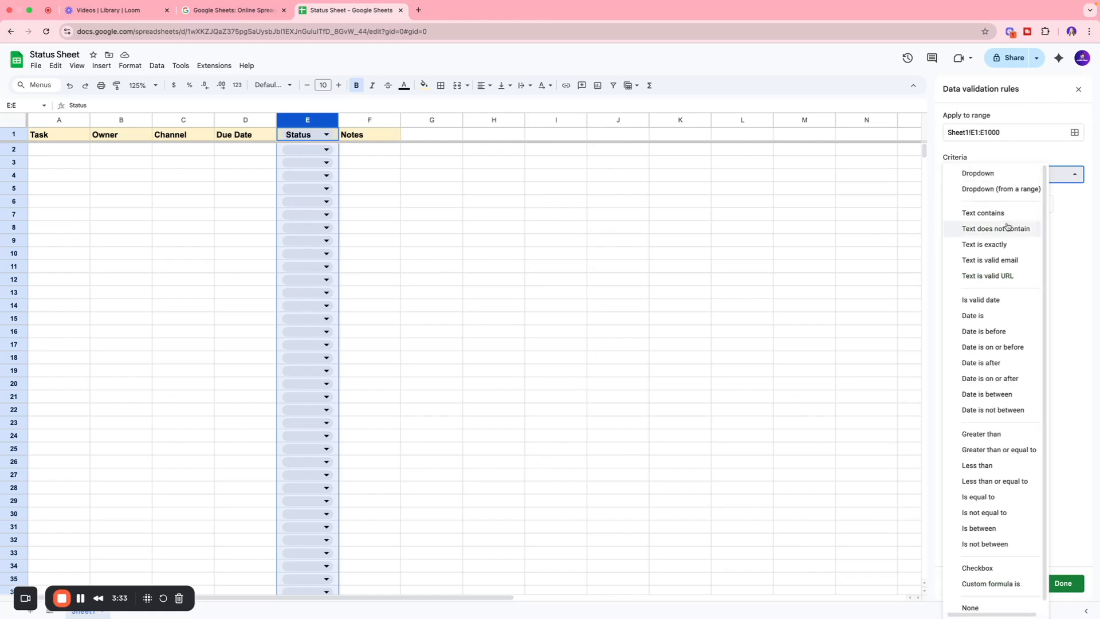
pyautogui.click(996, 179)
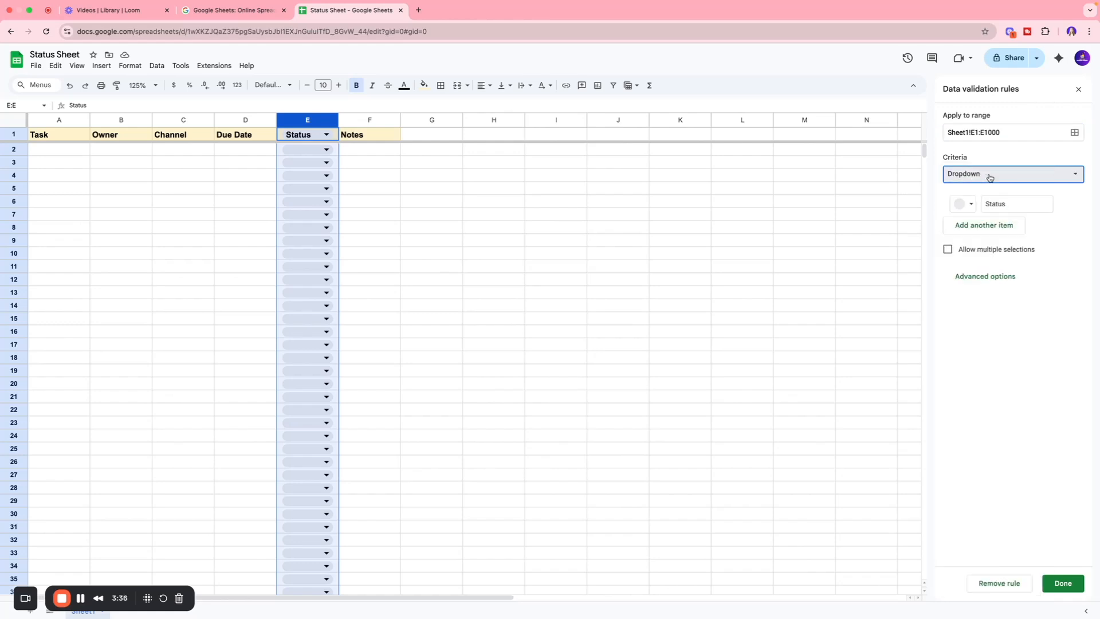
# Step: Define the dropdown items Not Started and In Progress, giving In Progress a light green color
pyautogui.click(972, 207)
pyautogui.moveTo(1021, 204); pyautogui.dragTo(966, 208)
pyautogui.write('Not Started')
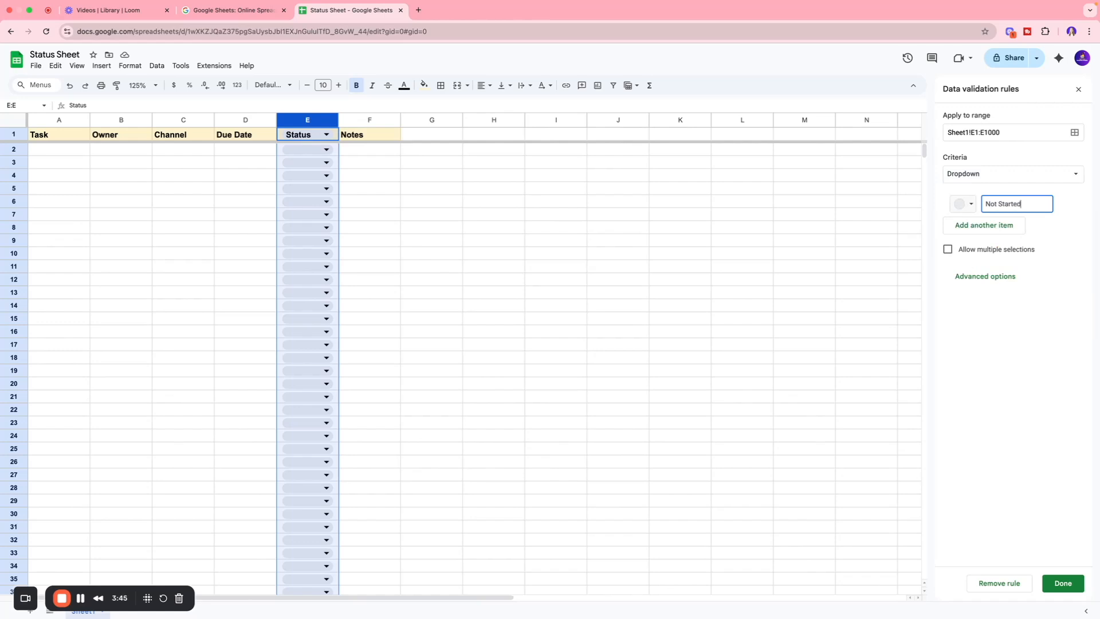
pyautogui.click(978, 226)
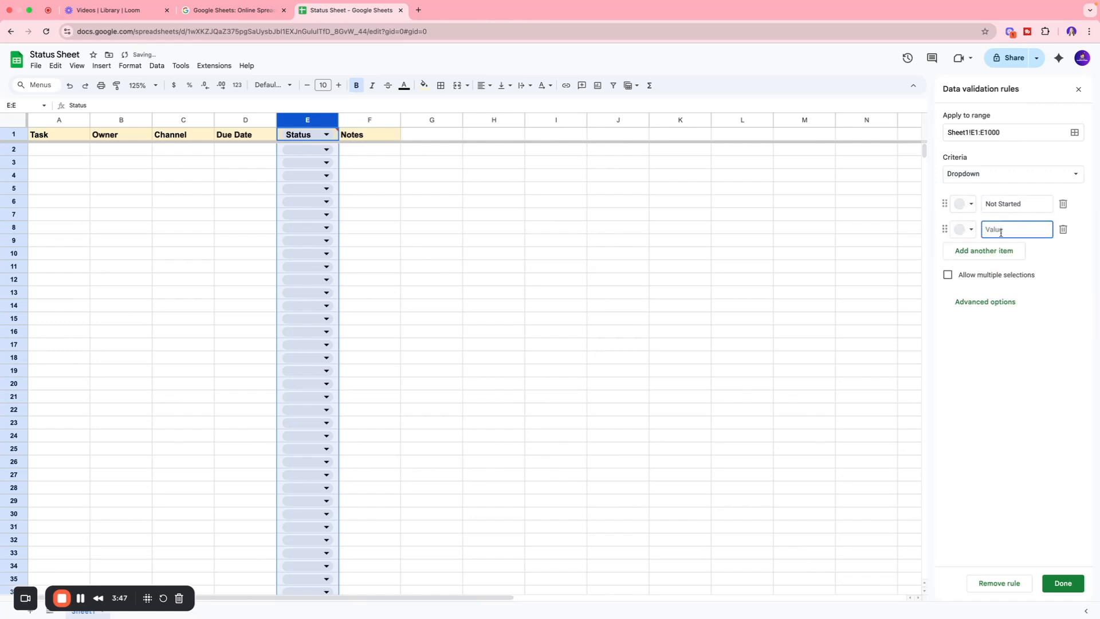
pyautogui.write('In Progress')
pyautogui.click(963, 229)
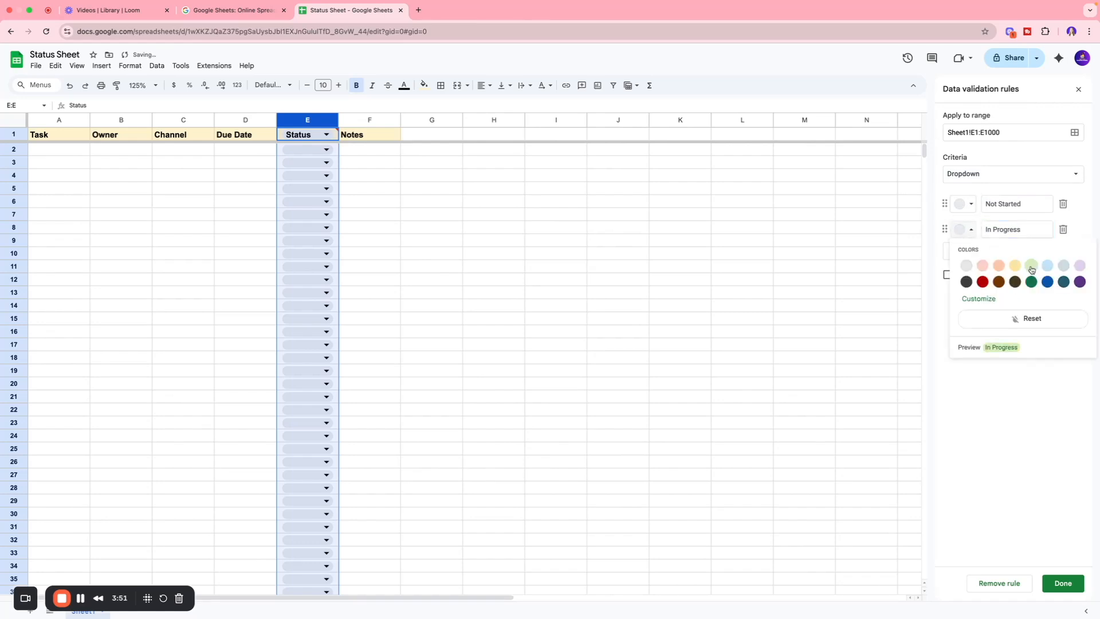
pyautogui.click(1031, 265)
# Step: Add a dark red Cancelled item to the Status dropdown and save the rule with its range limited to E2:E1000
pyautogui.click(991, 252)
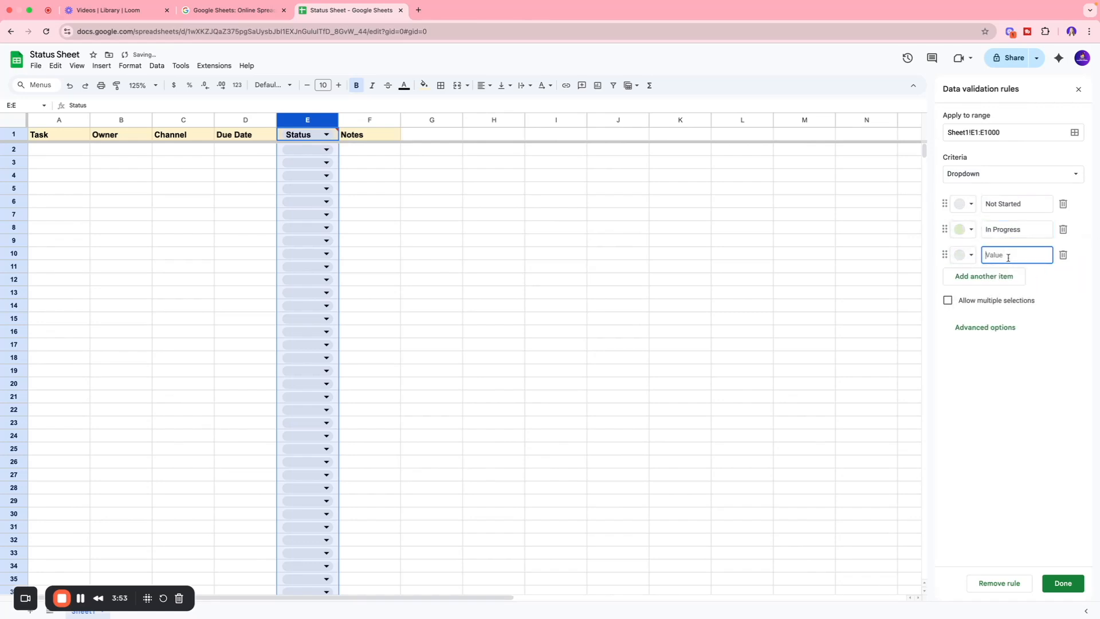
pyautogui.write('Cancelled')
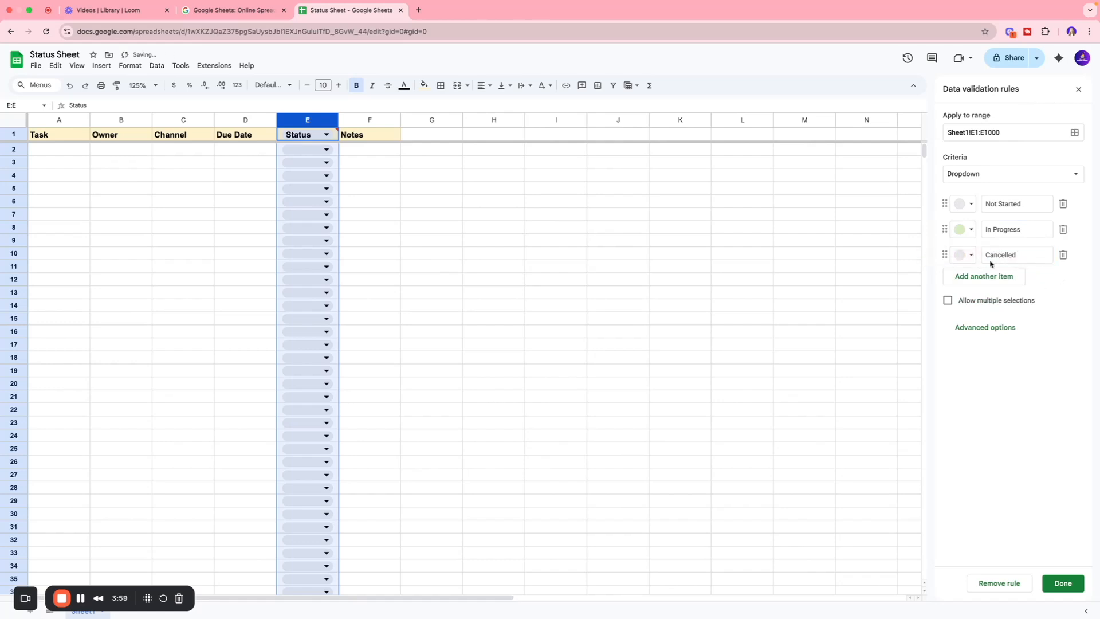
pyautogui.click(965, 255)
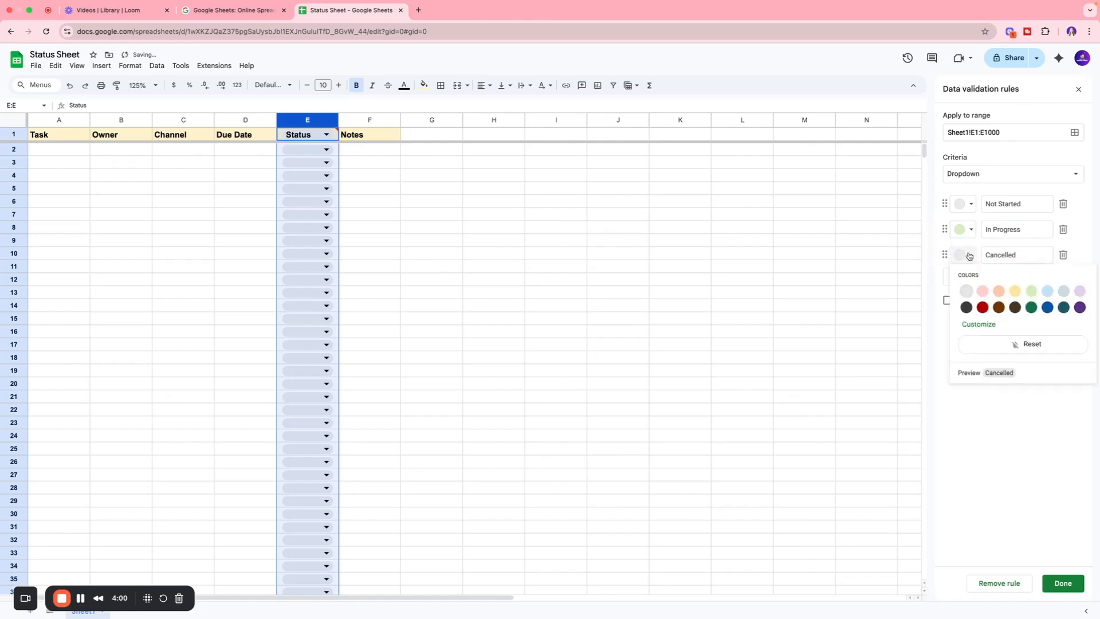
pyautogui.click(983, 307)
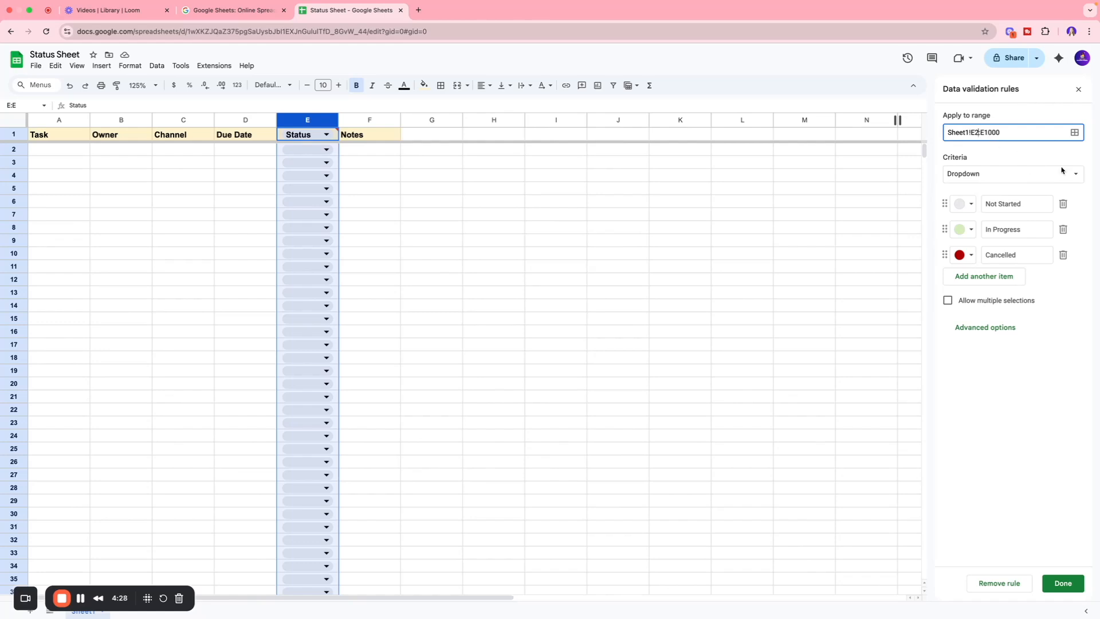
pyautogui.click(1064, 582)
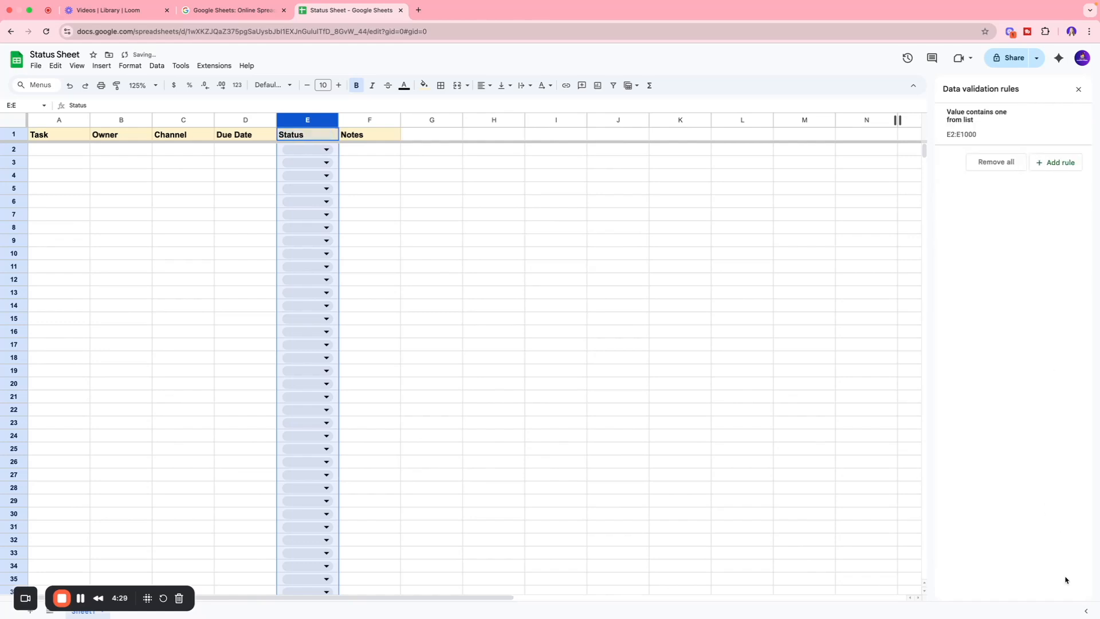
pyautogui.click(405, 166)
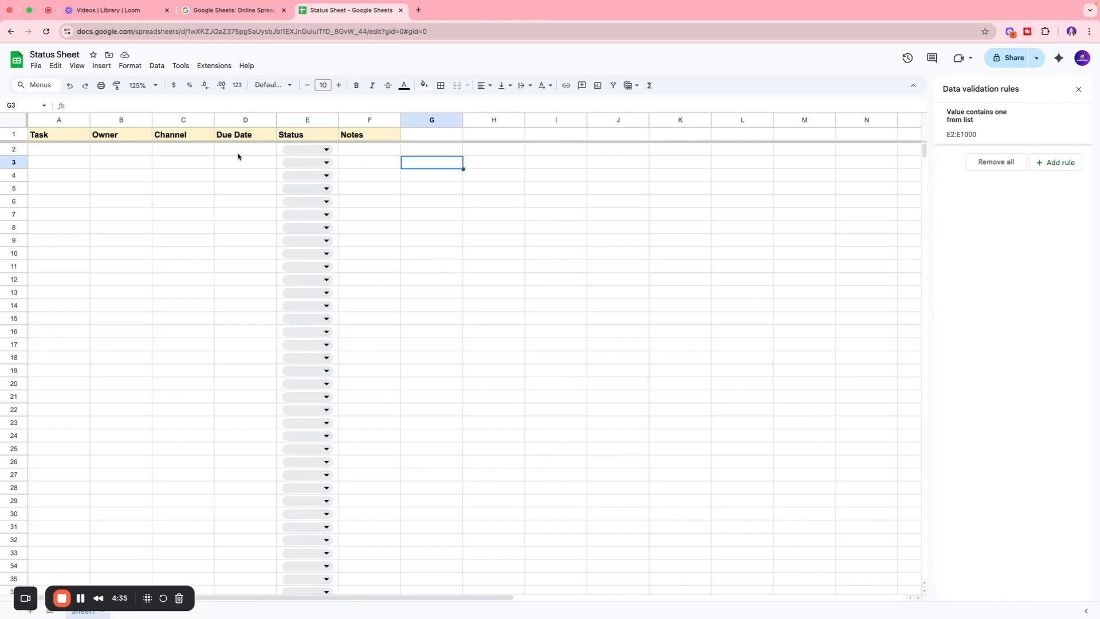
# Step: Set the status in E2 to In Progress and in E3 to Cancelled, widening column E so the labels fit
pyautogui.click(285, 152)
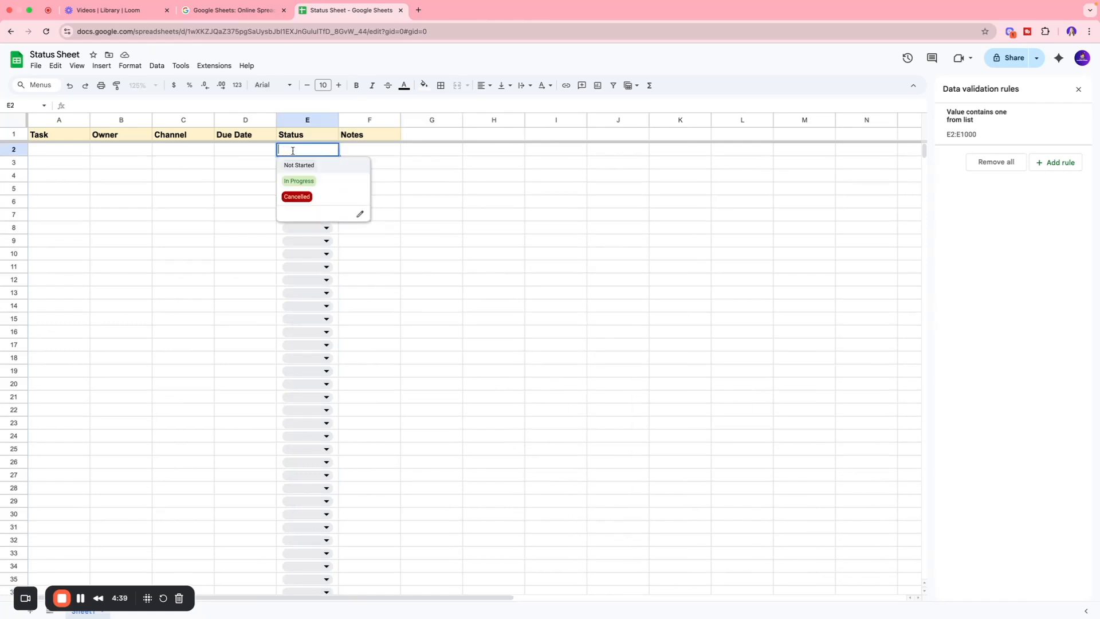
pyautogui.click(302, 181)
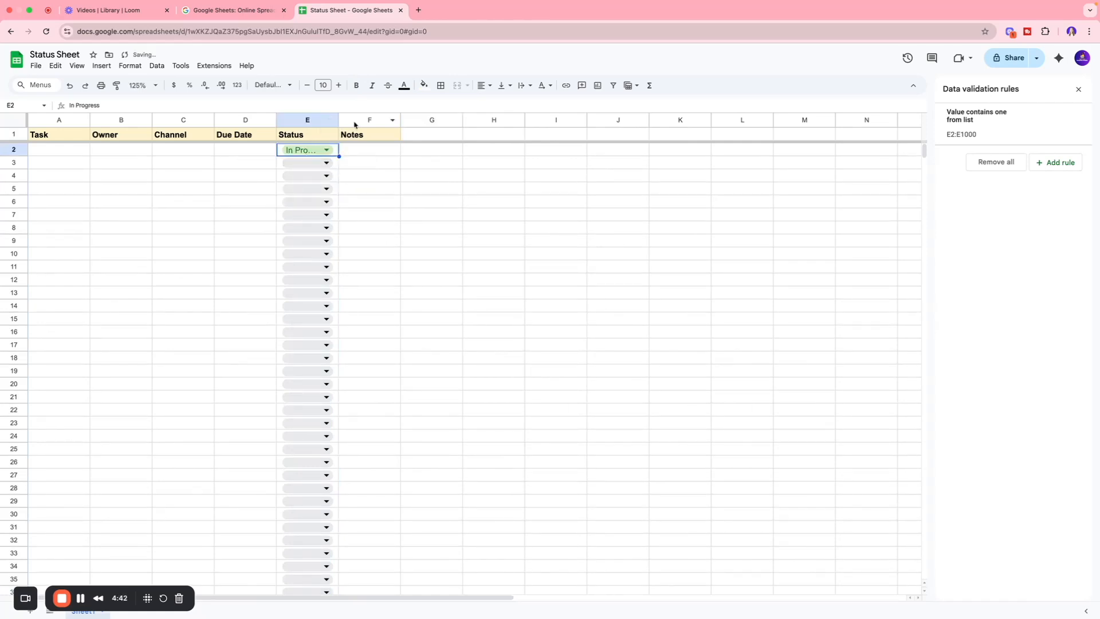
pyautogui.moveTo(338, 120); pyautogui.dragTo(384, 120)
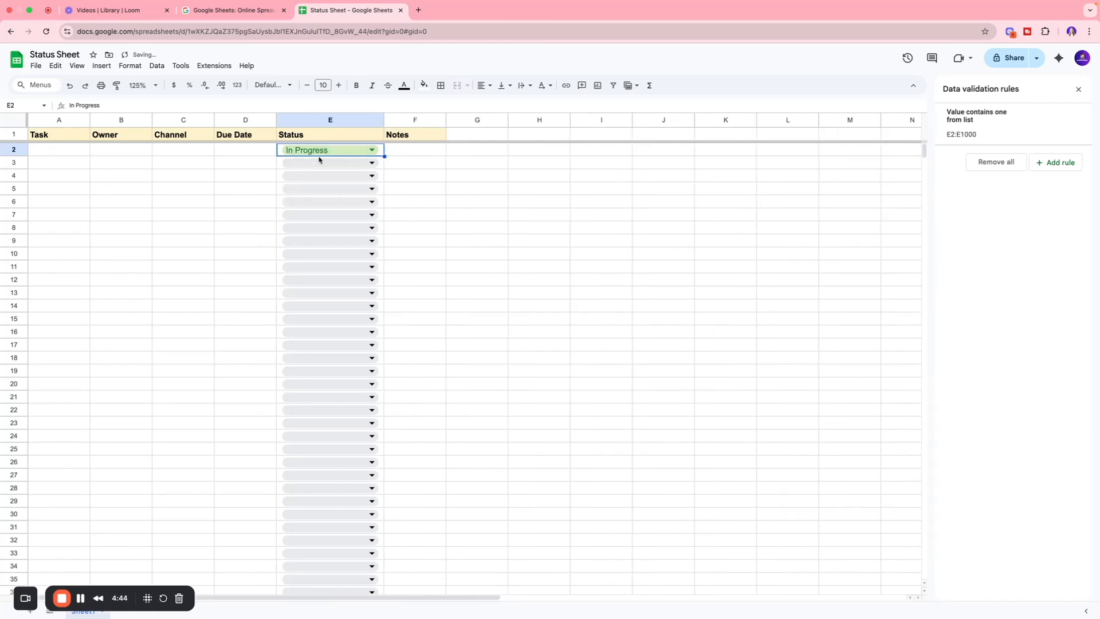
pyautogui.click(324, 162)
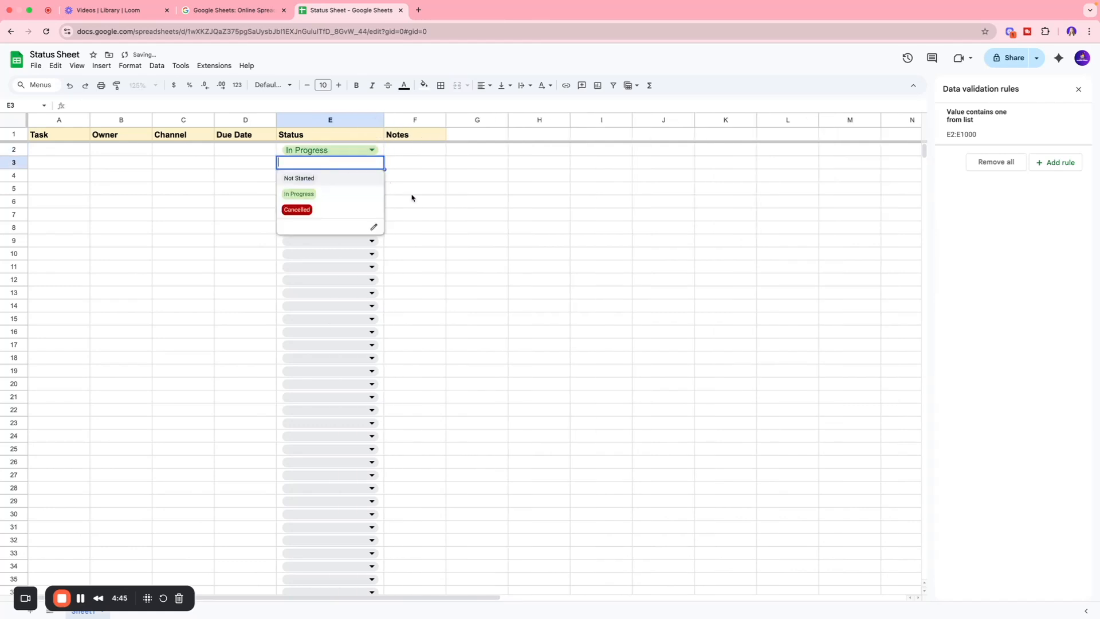
pyautogui.click(308, 214)
pyautogui.click(418, 164)
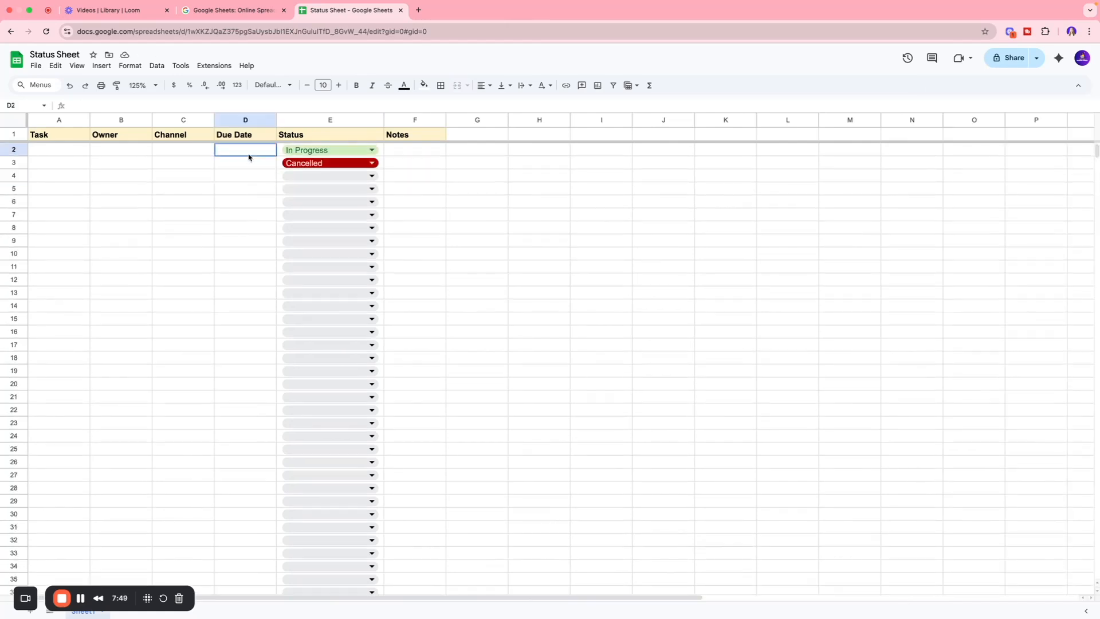
# Step: Enter August 10, 2025 as the due date in D2 and check that the cell offers a date picker
pyautogui.doubleClick(248, 153)
pyautogui.write('A')
pyautogui.write('ugust 10, ')
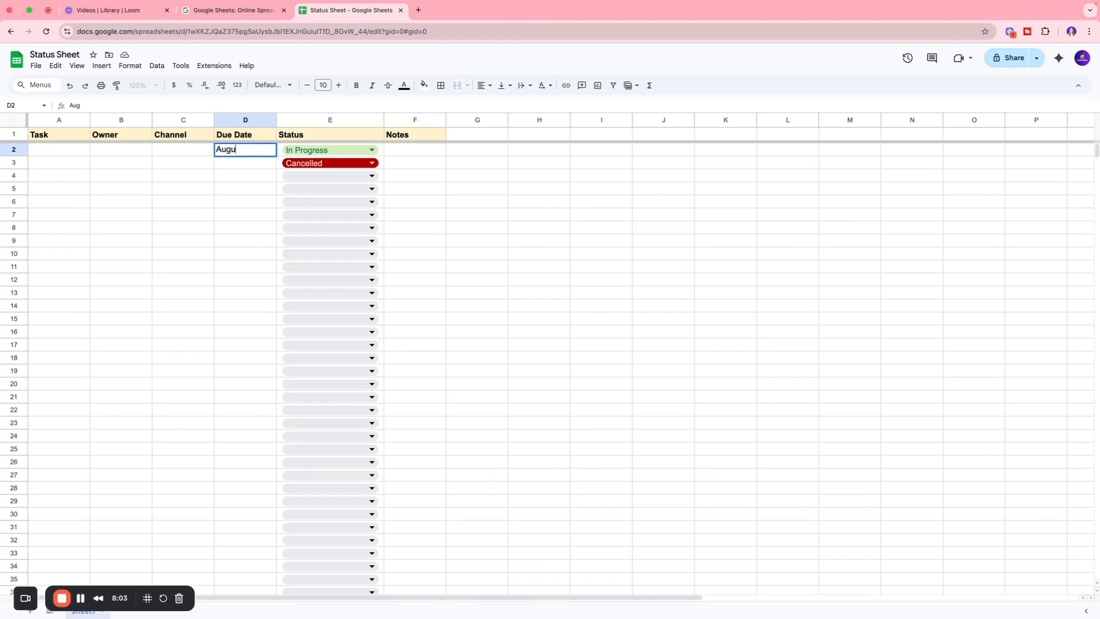
pyautogui.write('2025')
pyautogui.press('Return')
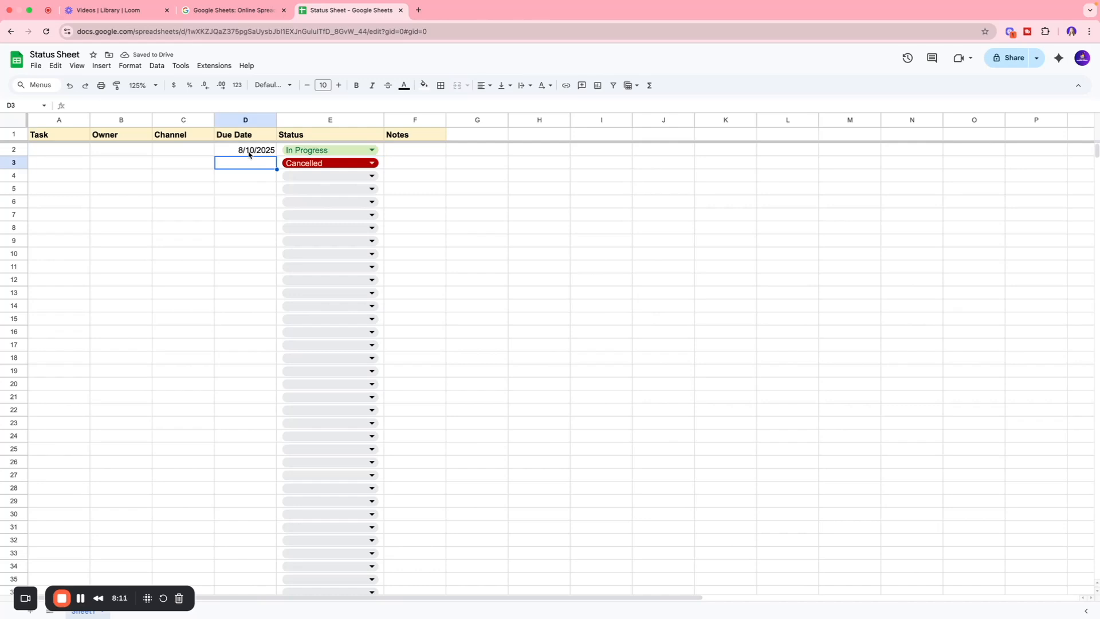
pyautogui.doubleClick(248, 153)
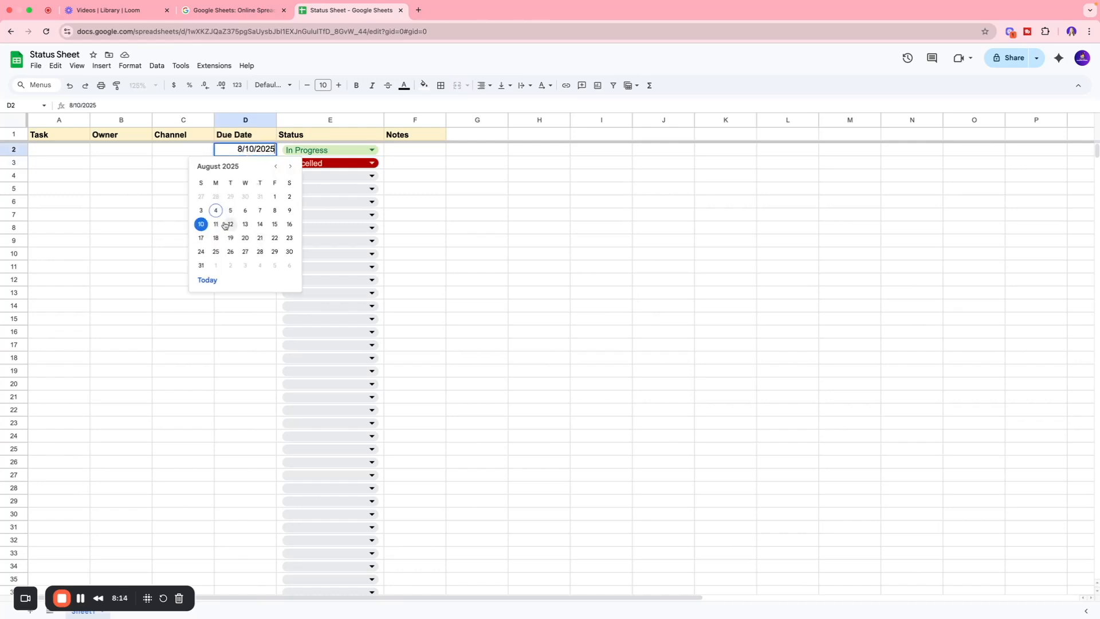
pyautogui.click(116, 180)
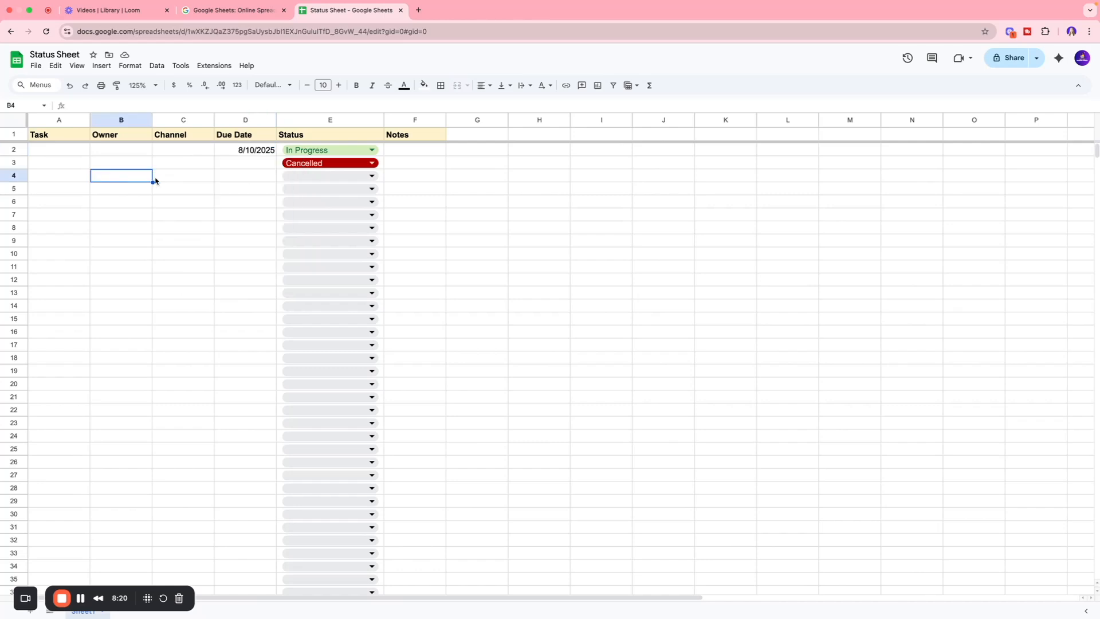
# Step: Fill the due dates from D2 down to D24 as a daily series and check the date picker in D3
pyautogui.click(272, 150)
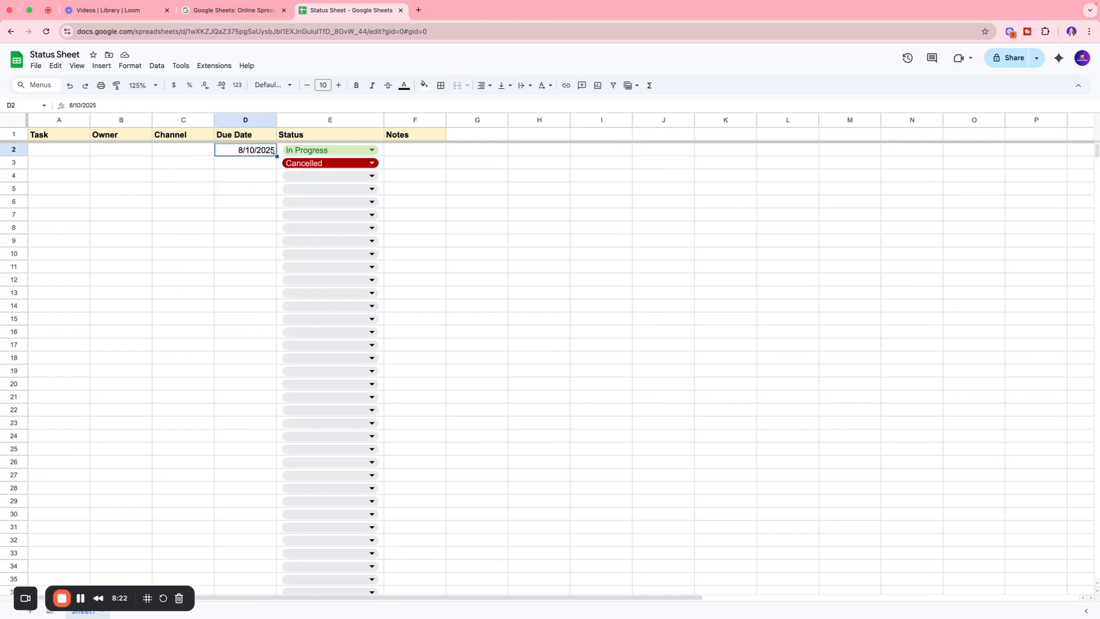
pyautogui.moveTo(276, 156); pyautogui.dragTo(266, 437)
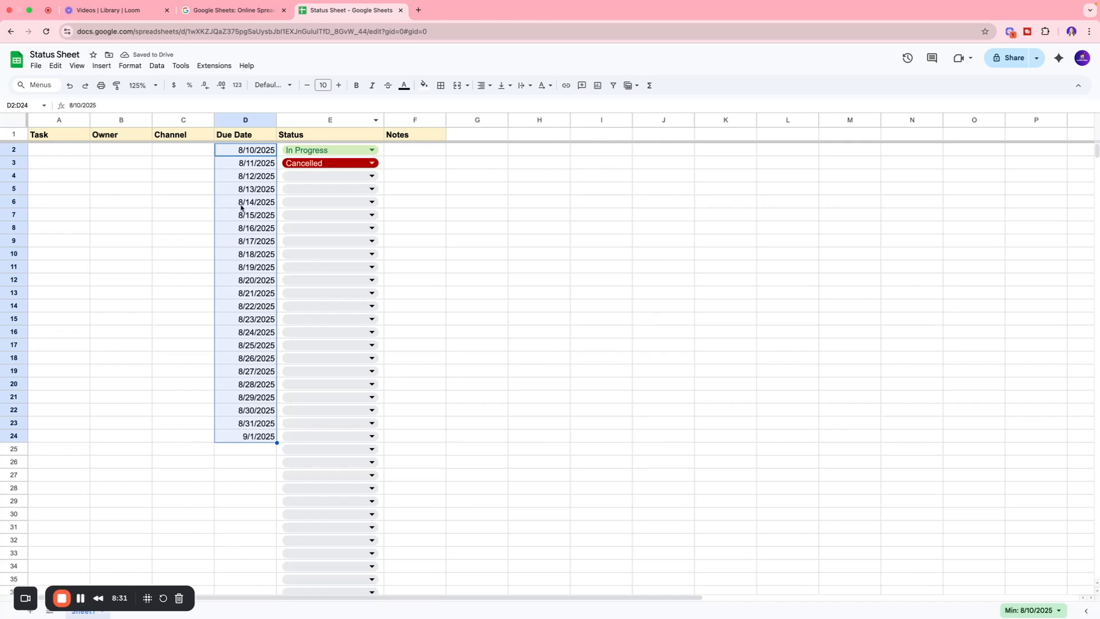
pyautogui.click(258, 164)
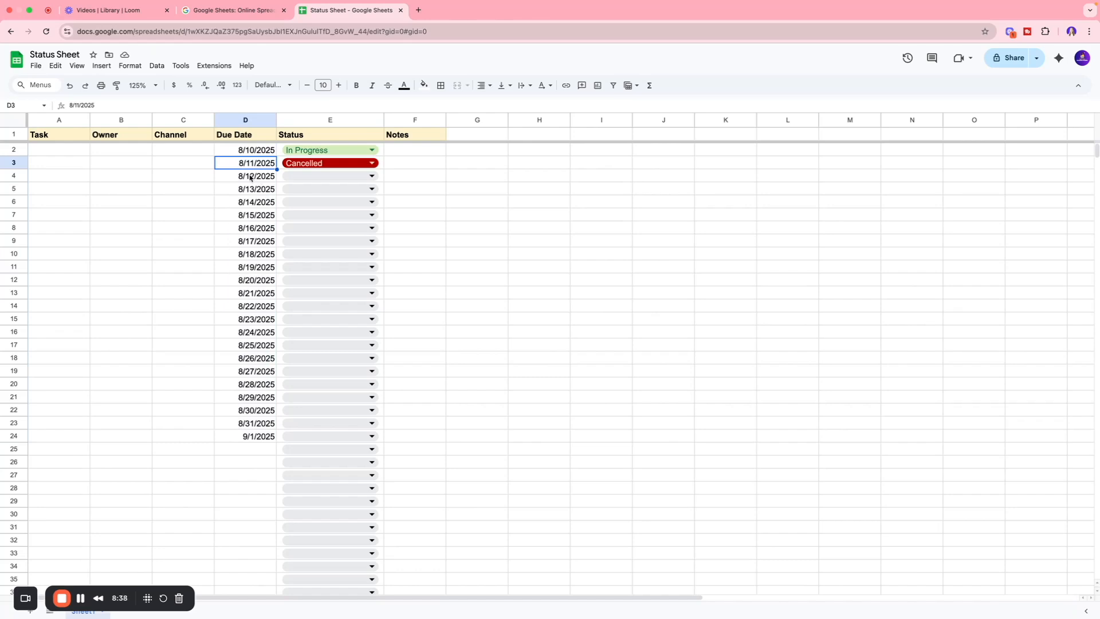
pyautogui.doubleClick(250, 165)
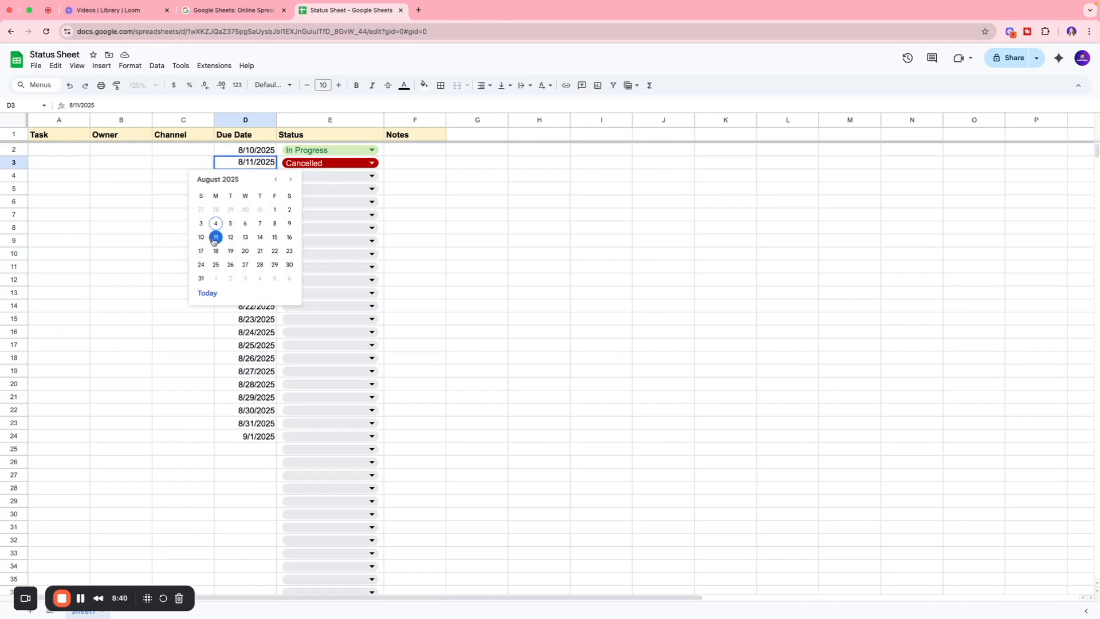
pyautogui.click(146, 164)
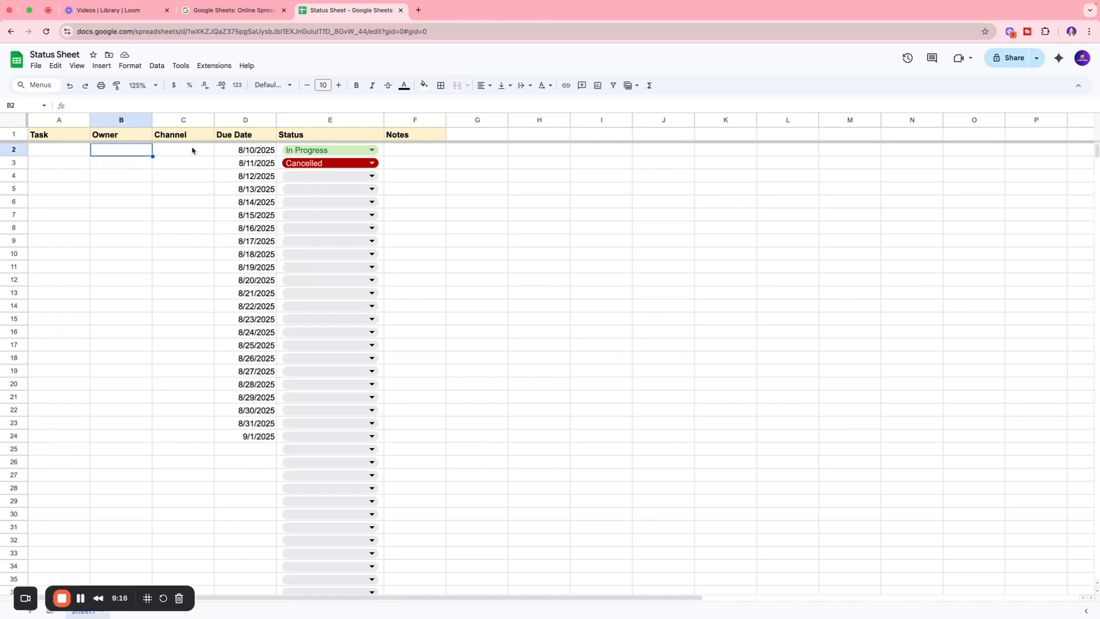
# Step: Insert a dropdown in the Channel column and apply it to the range C2:C1000
pyautogui.click(192, 151)
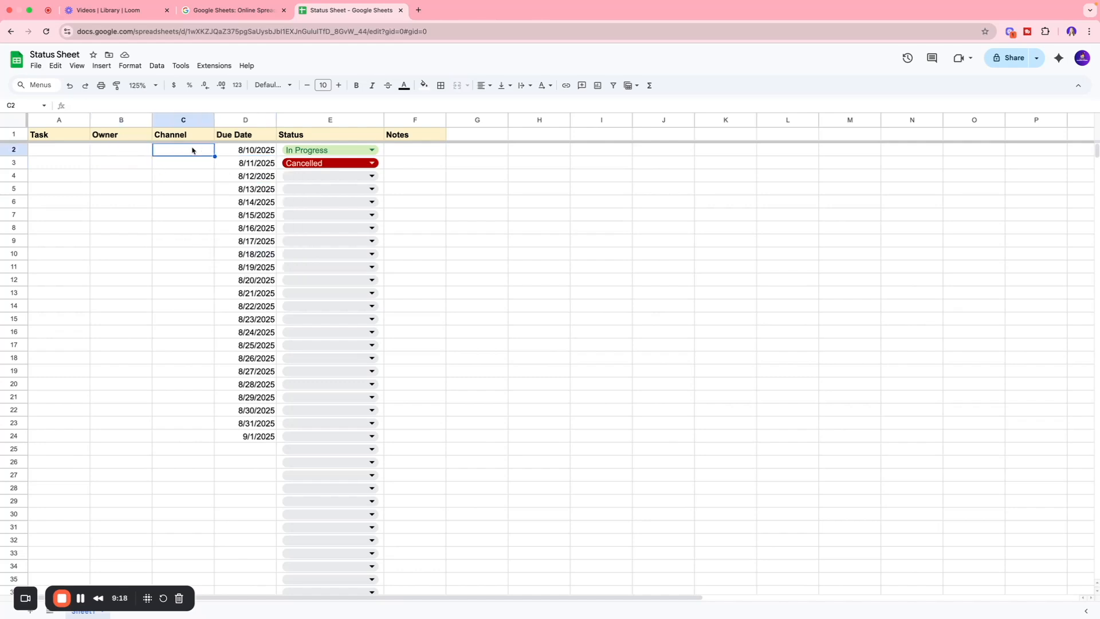
pyautogui.click(101, 65)
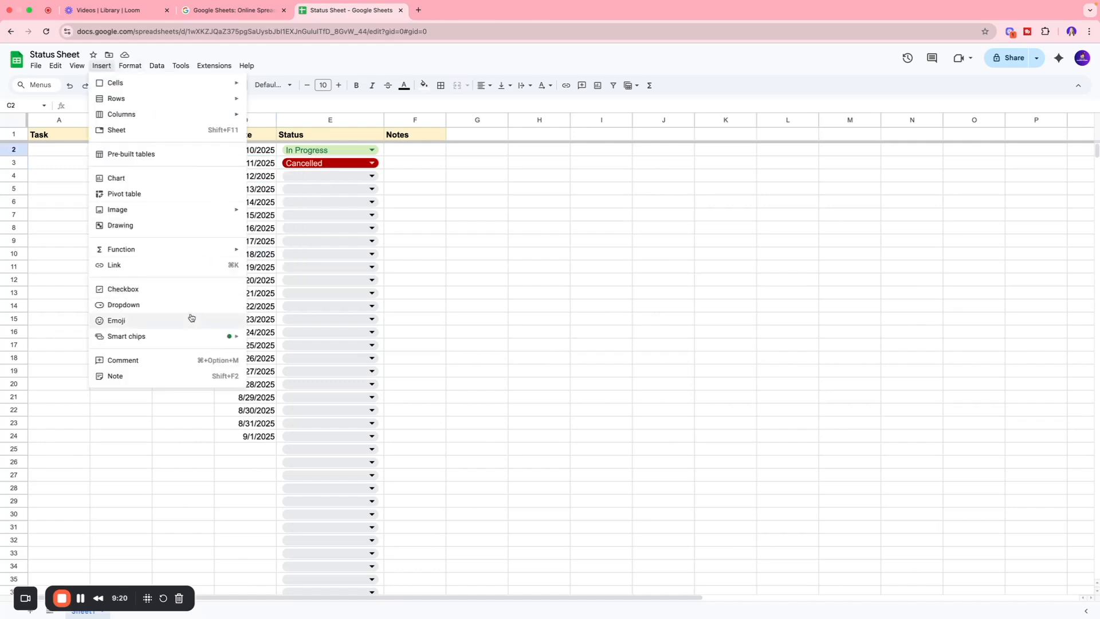
pyautogui.click(160, 305)
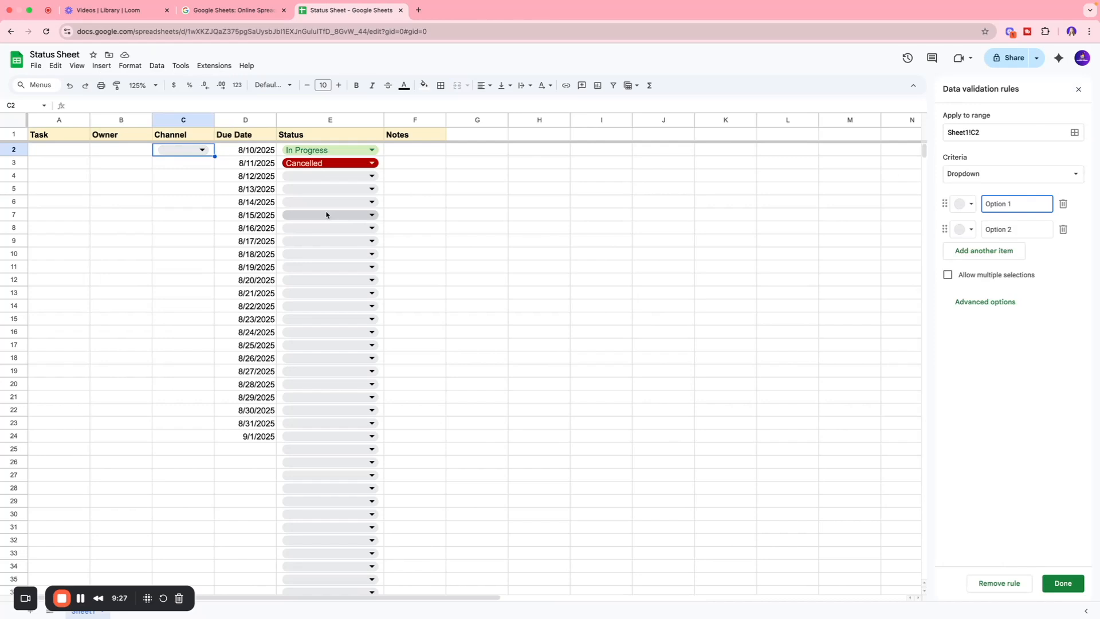
pyautogui.click(996, 133)
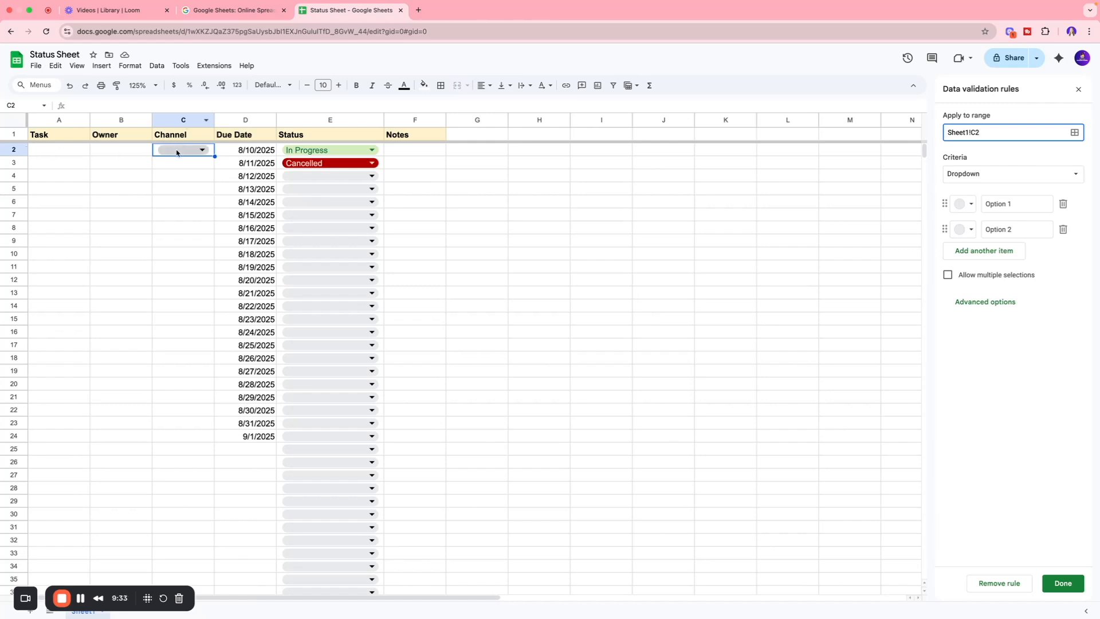
pyautogui.write(':C1000')
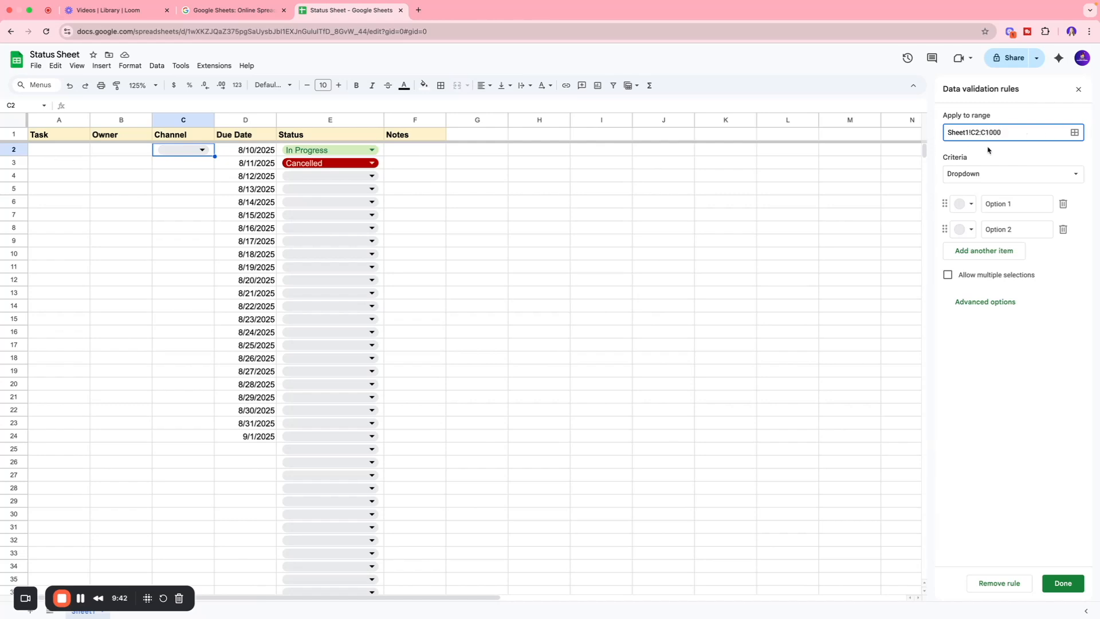
pyautogui.press('Return')
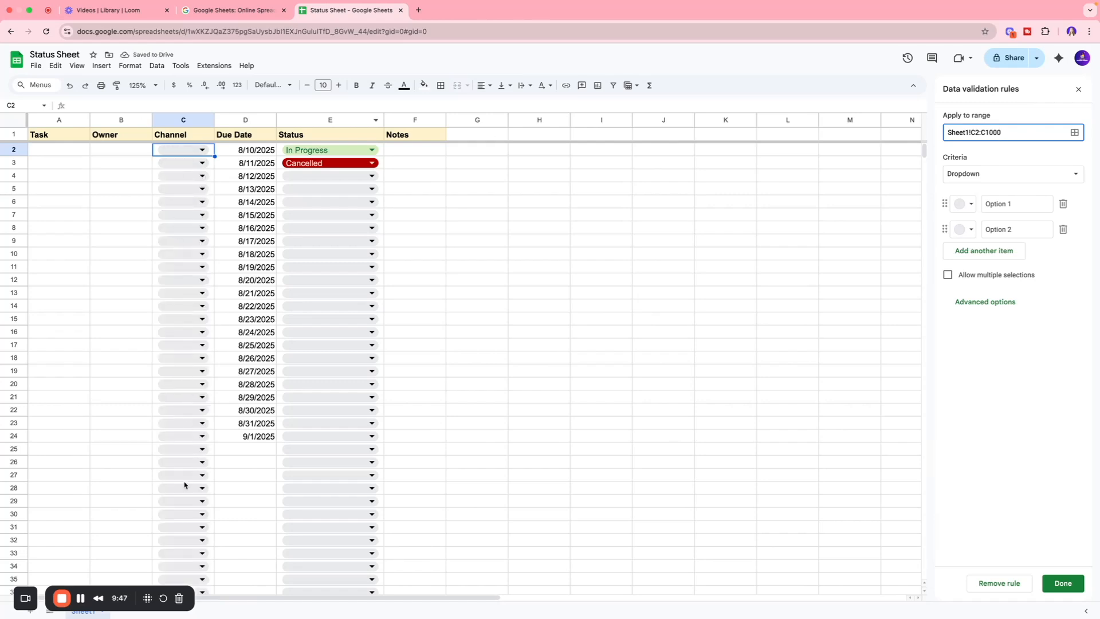
pyautogui.scroll(-15, 199, 400)
pyautogui.scroll(15, 199, 401)
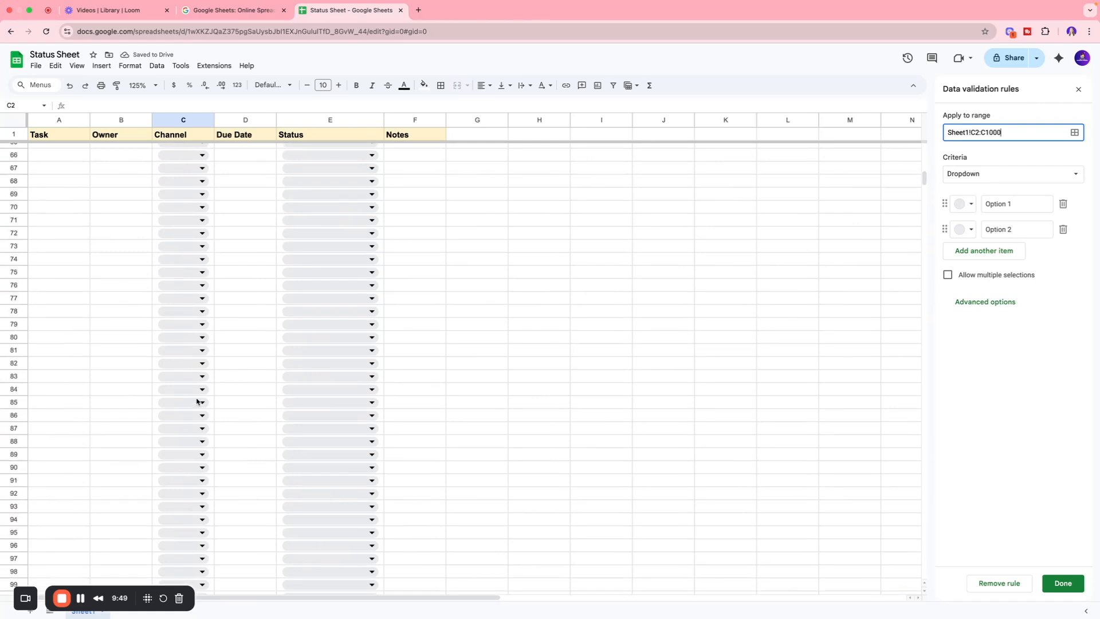
# Step: Define the Channel dropdown items Social, Paid Media and Organic, and save the rule
pyautogui.moveTo(1018, 204); pyautogui.dragTo(988, 203)
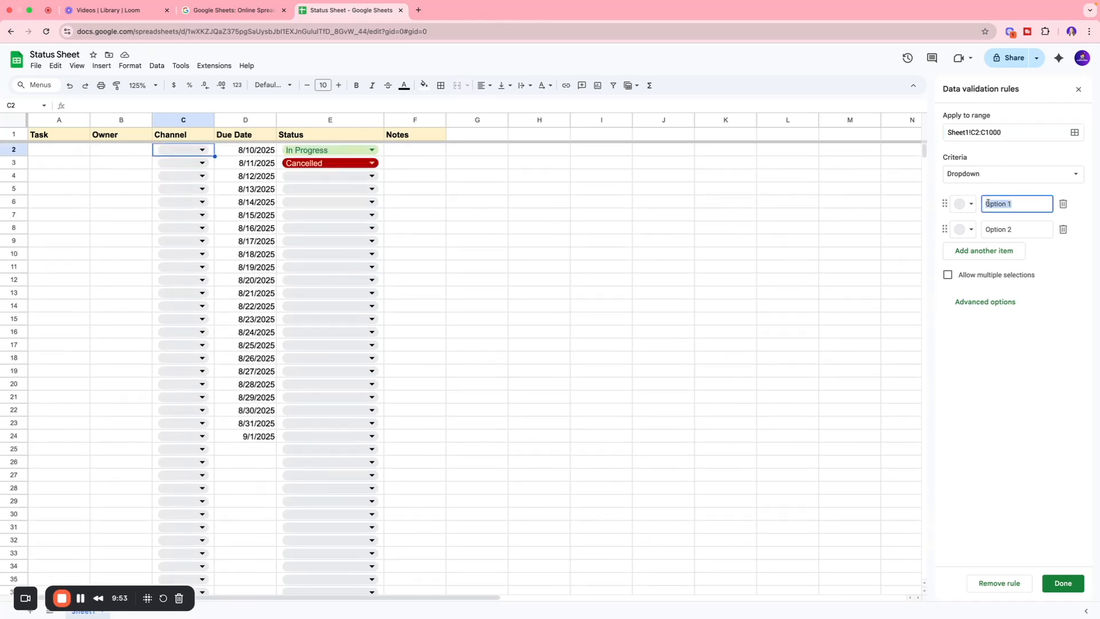
pyautogui.press('BackSpace')
pyautogui.write('Social')
pyautogui.click(1016, 229)
pyautogui.write('Paid Media')
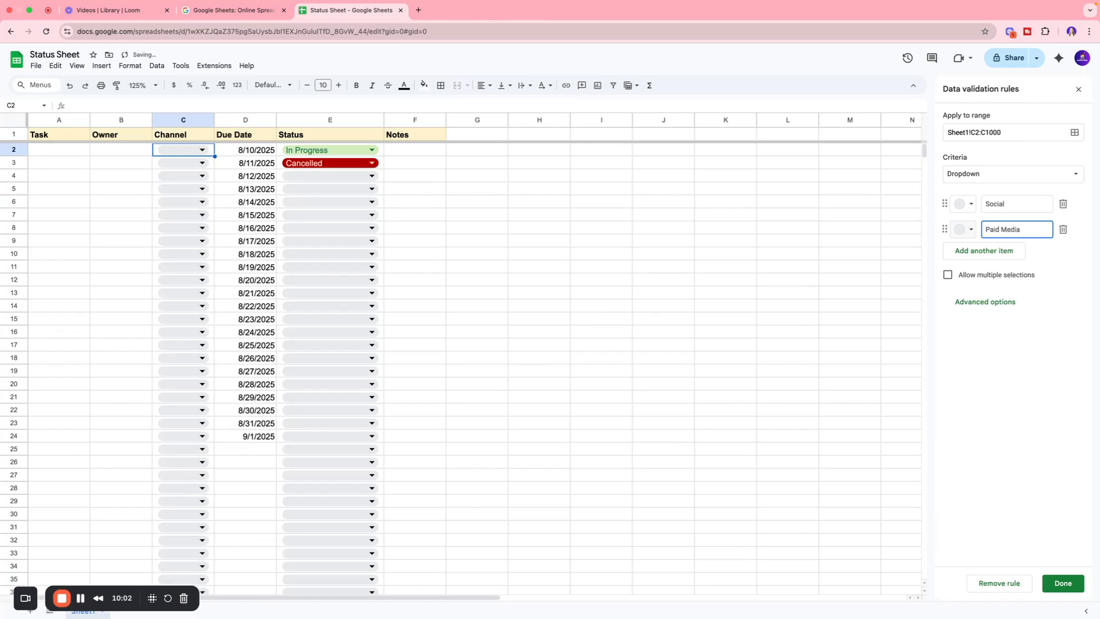
pyautogui.click(984, 250)
pyautogui.write('Organic')
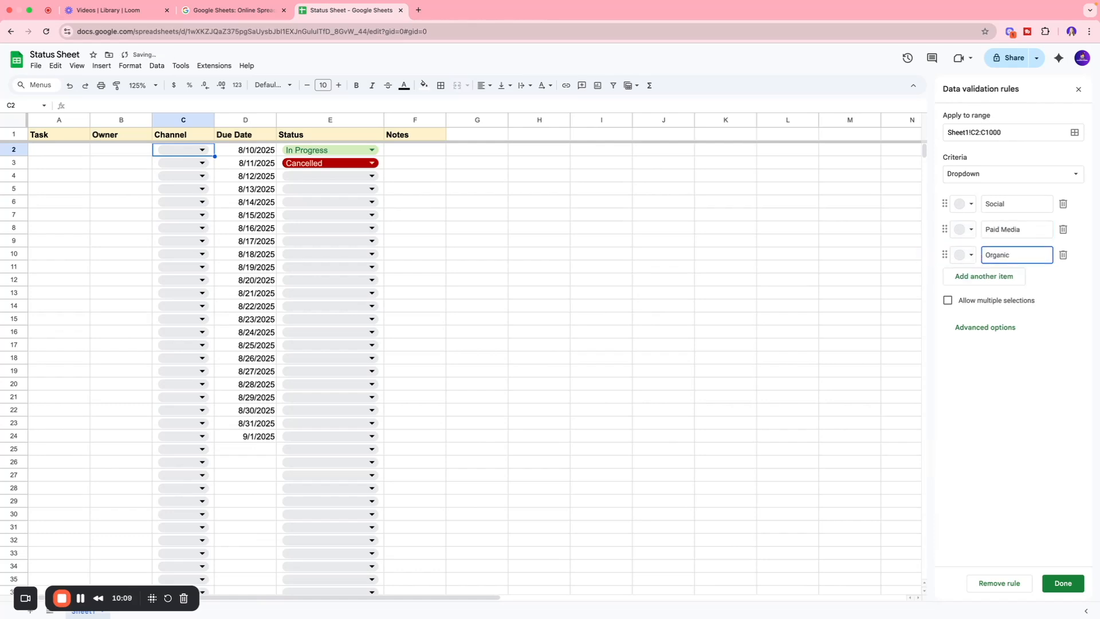
pyautogui.click(1069, 289)
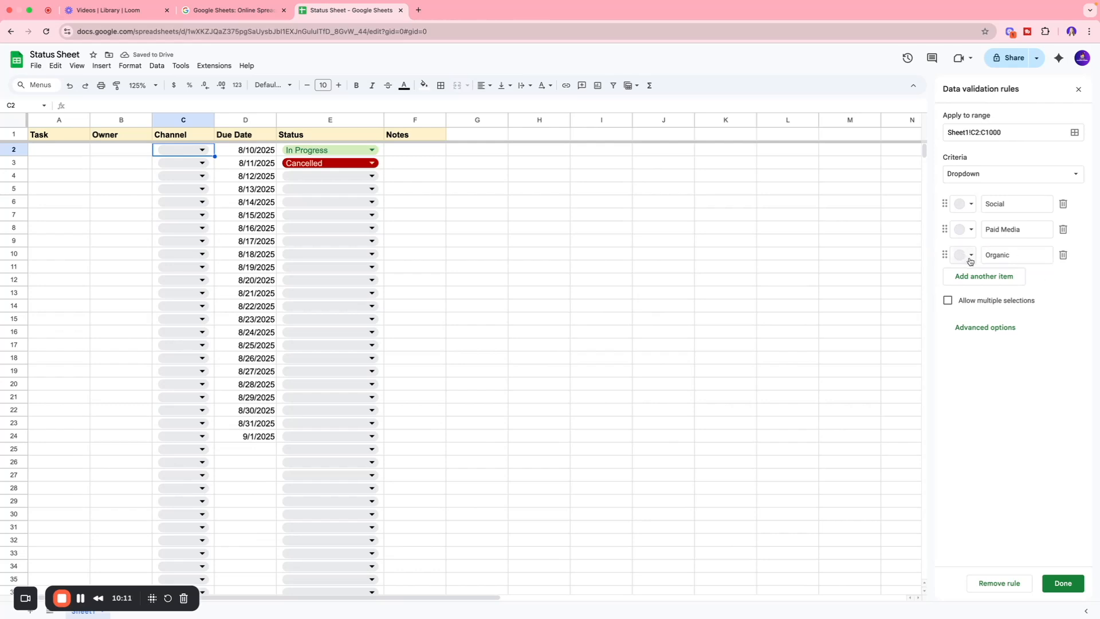
pyautogui.click(1059, 584)
# Step: Set the channel to Social in C2, Paid Media in C3 and Organic in C4
pyautogui.click(195, 151)
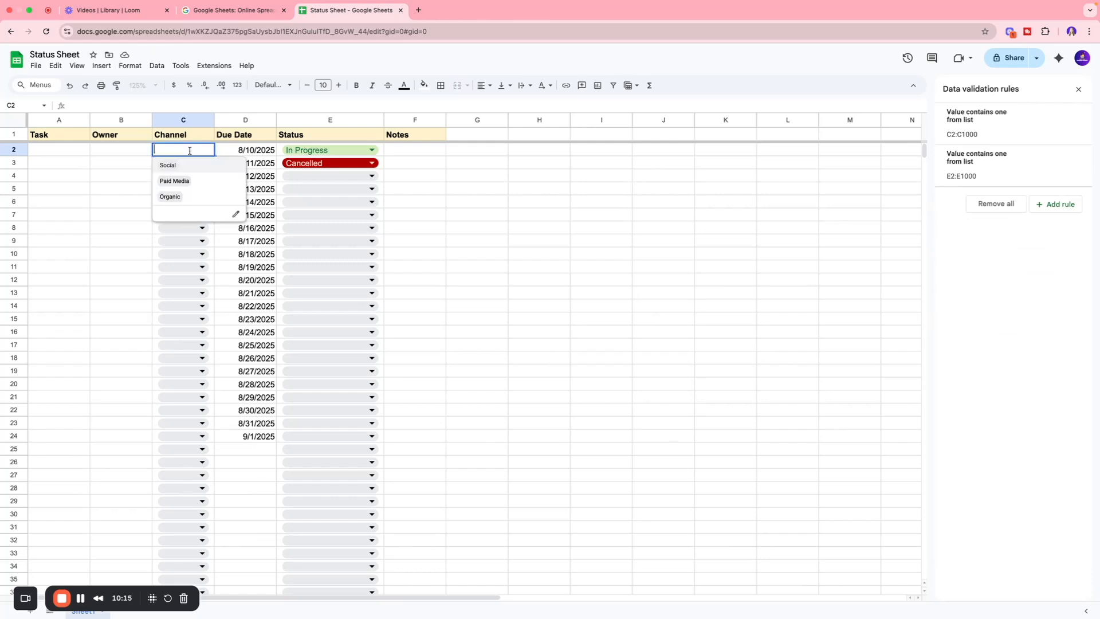
pyautogui.click(168, 166)
pyautogui.click(195, 164)
pyautogui.click(216, 194)
pyautogui.click(182, 176)
pyautogui.click(163, 222)
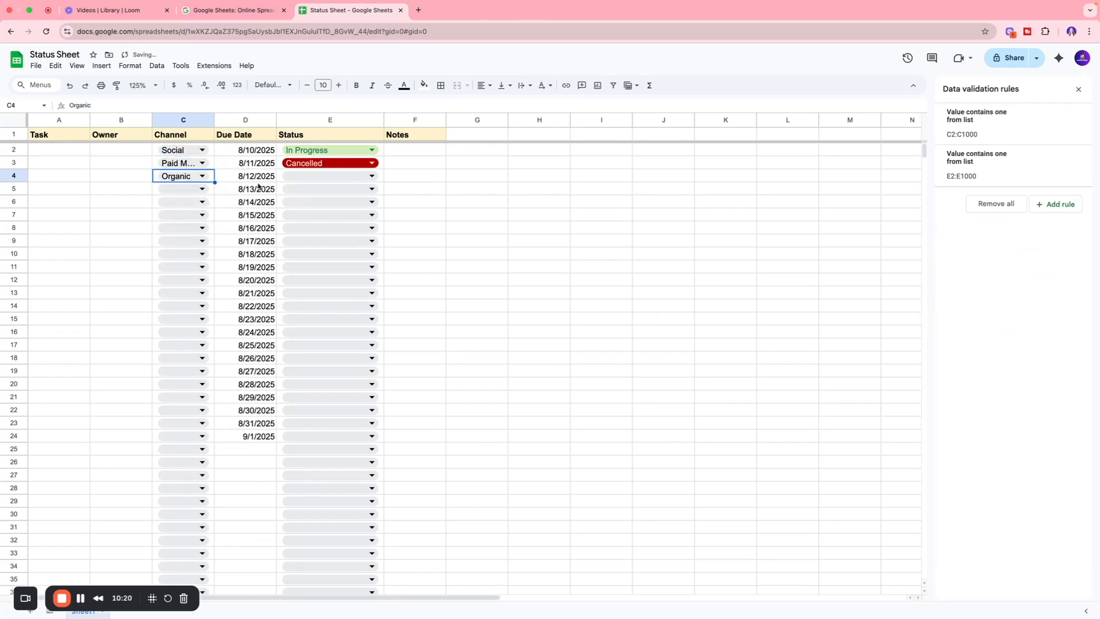
# Step: Enter the task Social Media Post_21 in cell A2
pyautogui.click(129, 154)
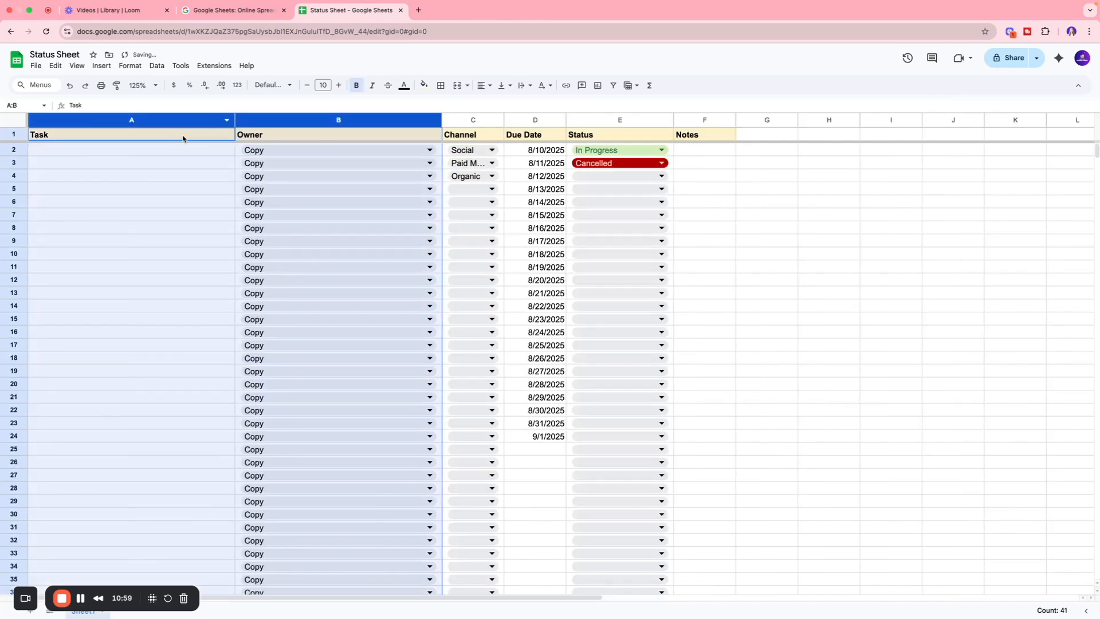
pyautogui.click(135, 157)
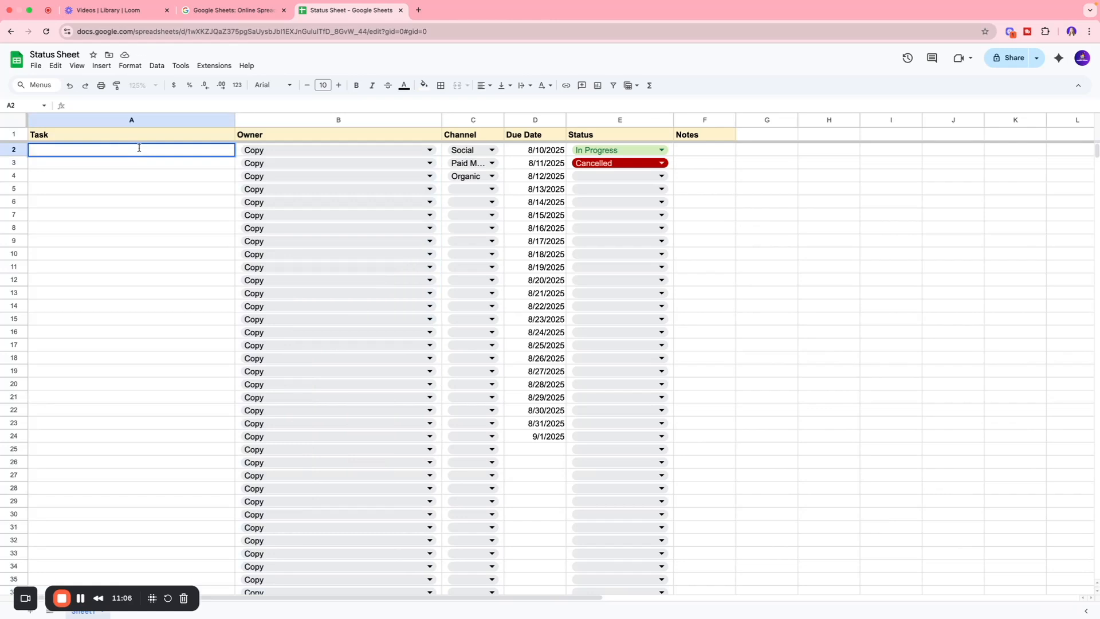
pyautogui.write('Social Media Post')
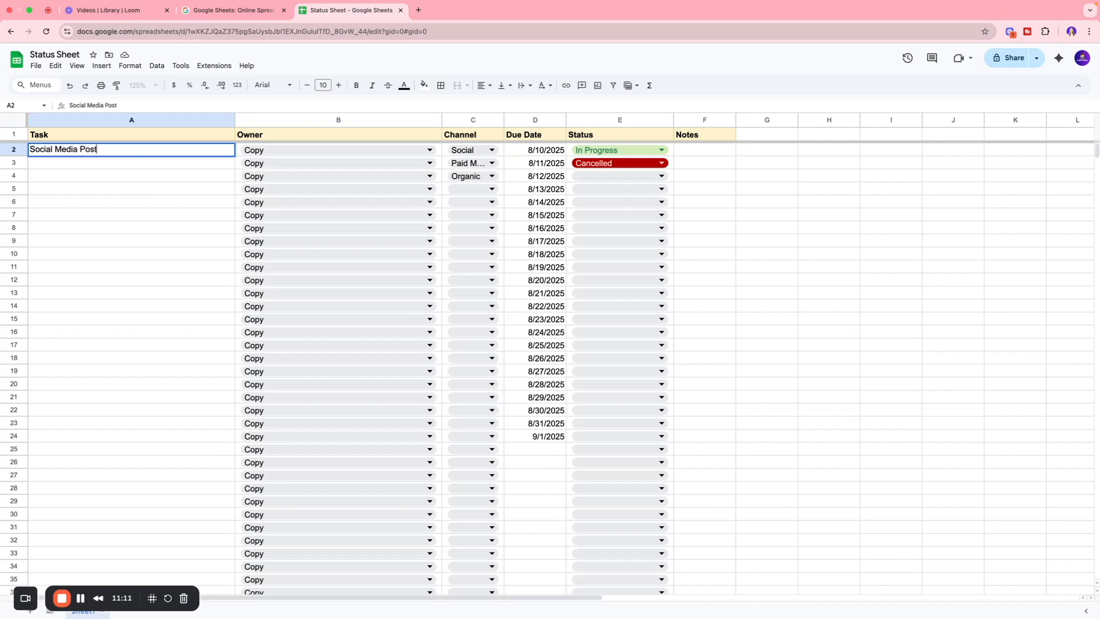
pyautogui.write('_2`')
pyautogui.write('1')
# Step: Enter the tasks Creative Ad for Meta in A3 and Social Ad for Boosting in A4
pyautogui.click(146, 160)
pyautogui.doubleClick(151, 164)
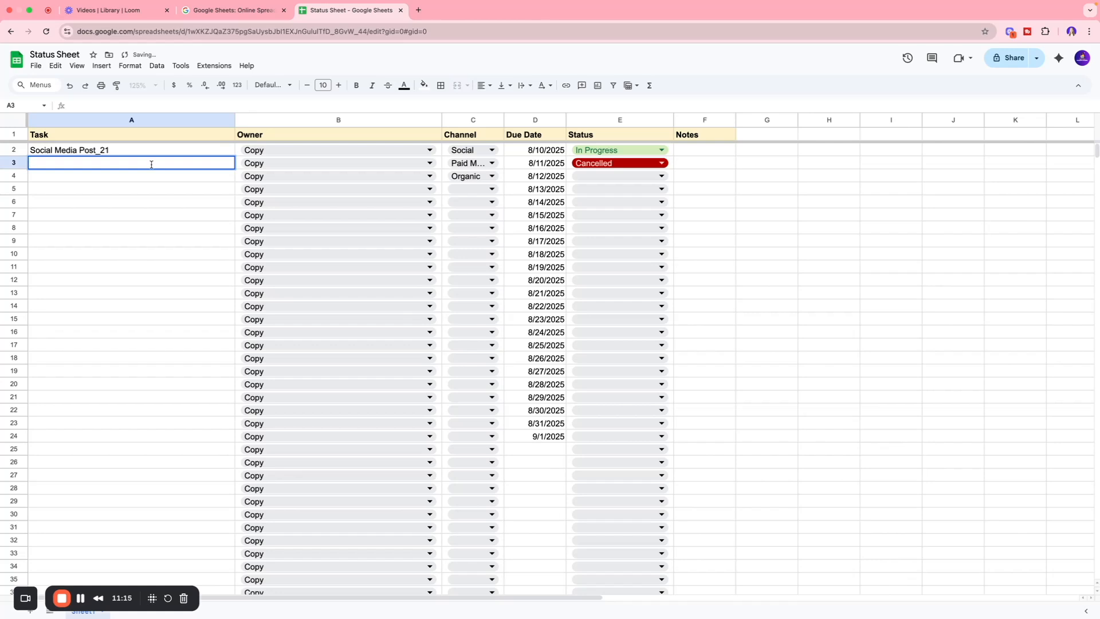
pyautogui.write('Creative Ad for')
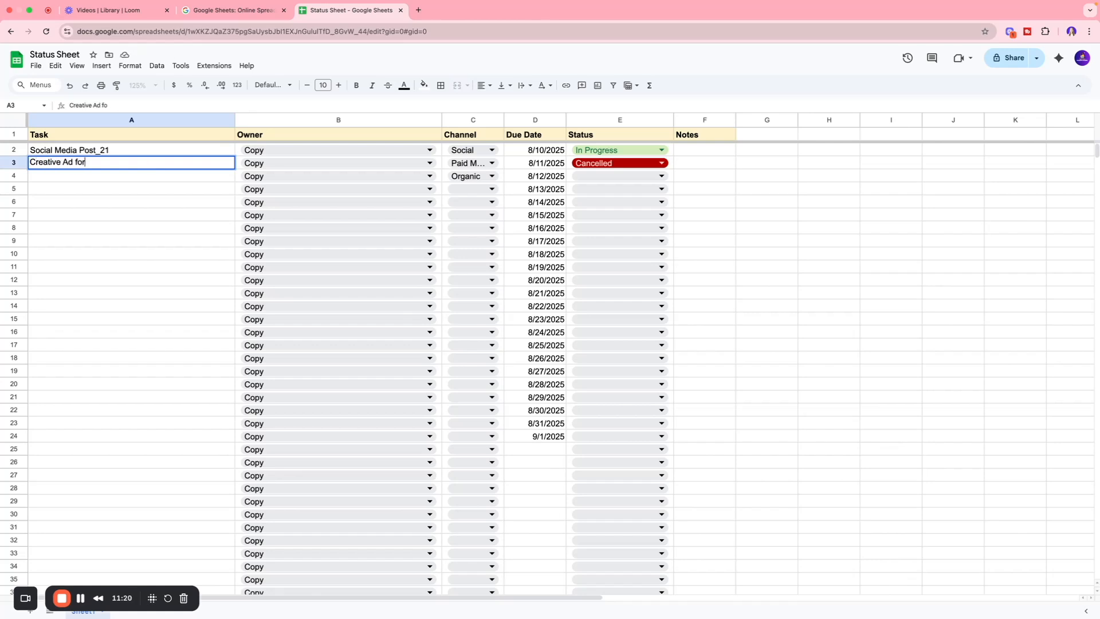
pyautogui.write(' Meta')
pyautogui.press('Return')
pyautogui.write('Social Ad for Boosting')
pyautogui.press('Return')
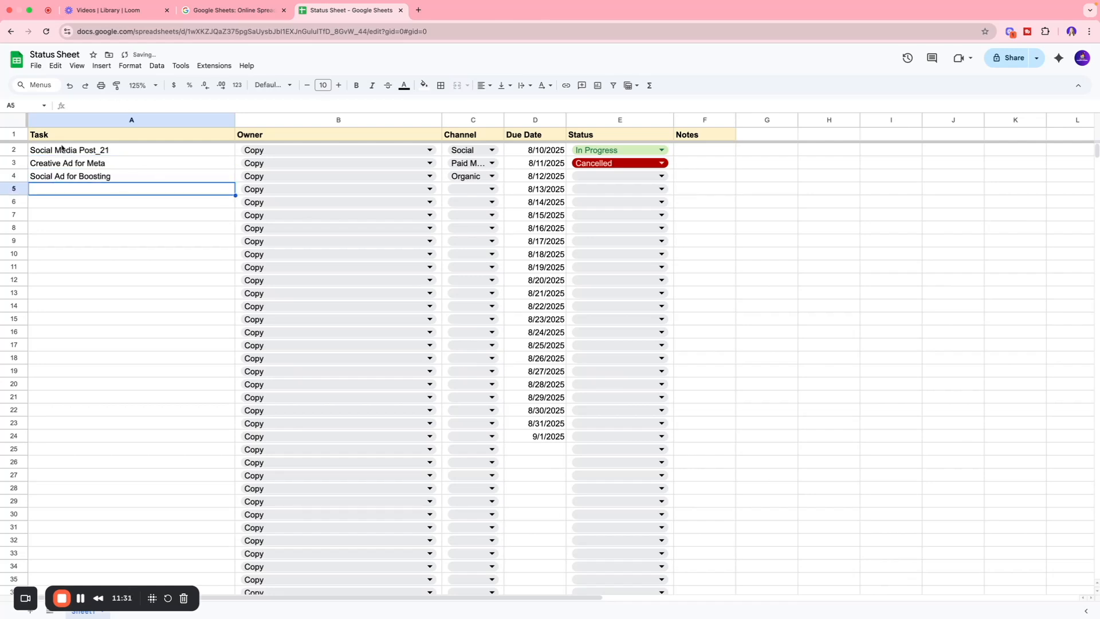
pyautogui.click(114, 151)
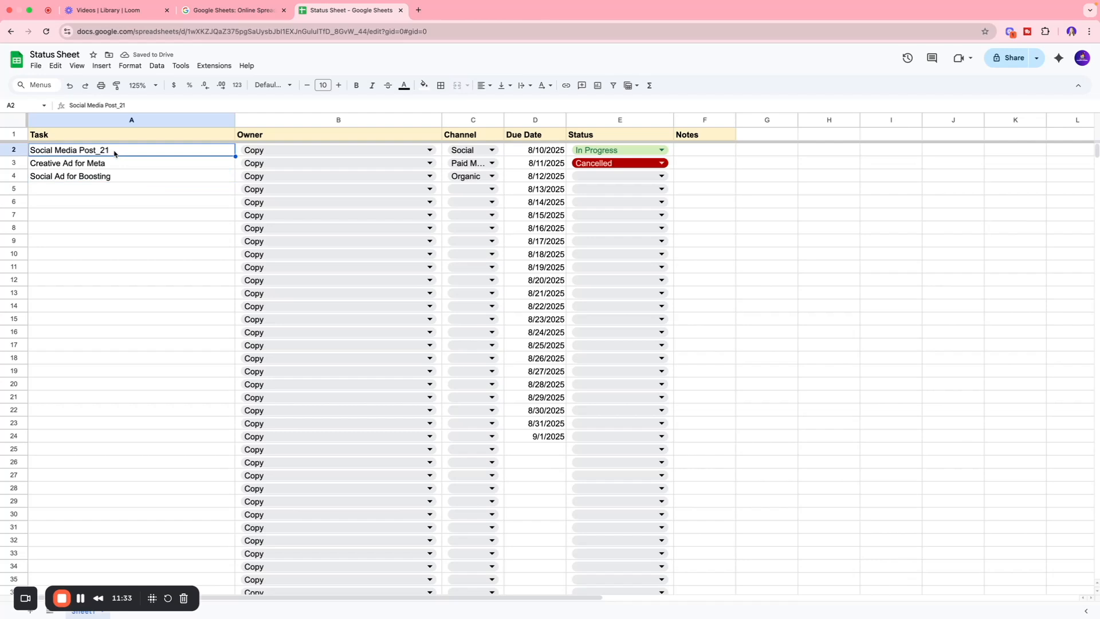
pyautogui.click(127, 164)
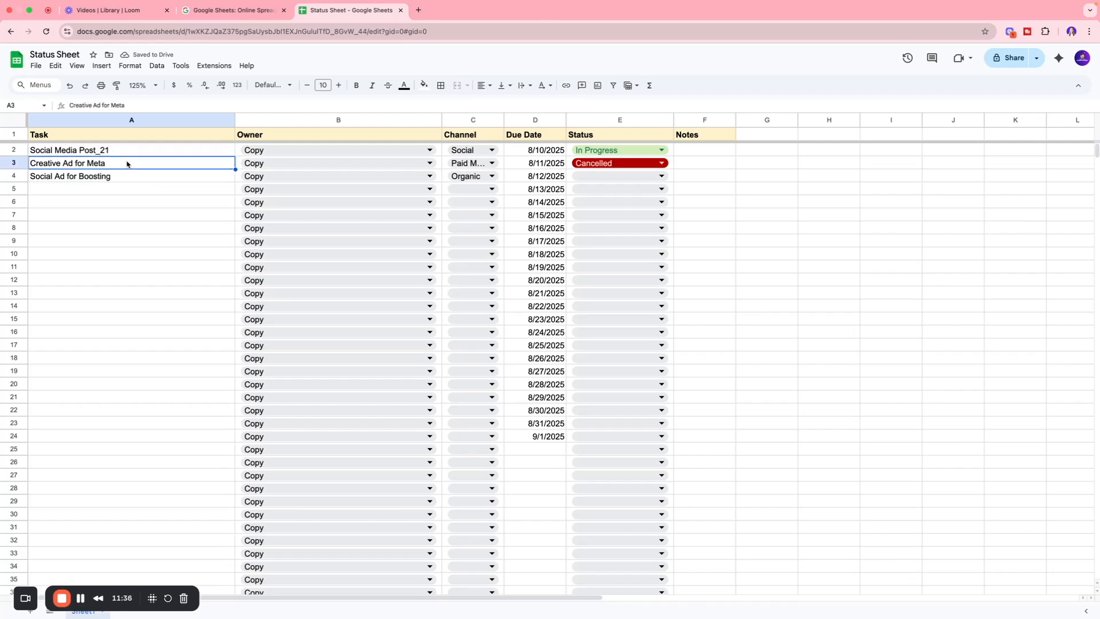
pyautogui.click(149, 180)
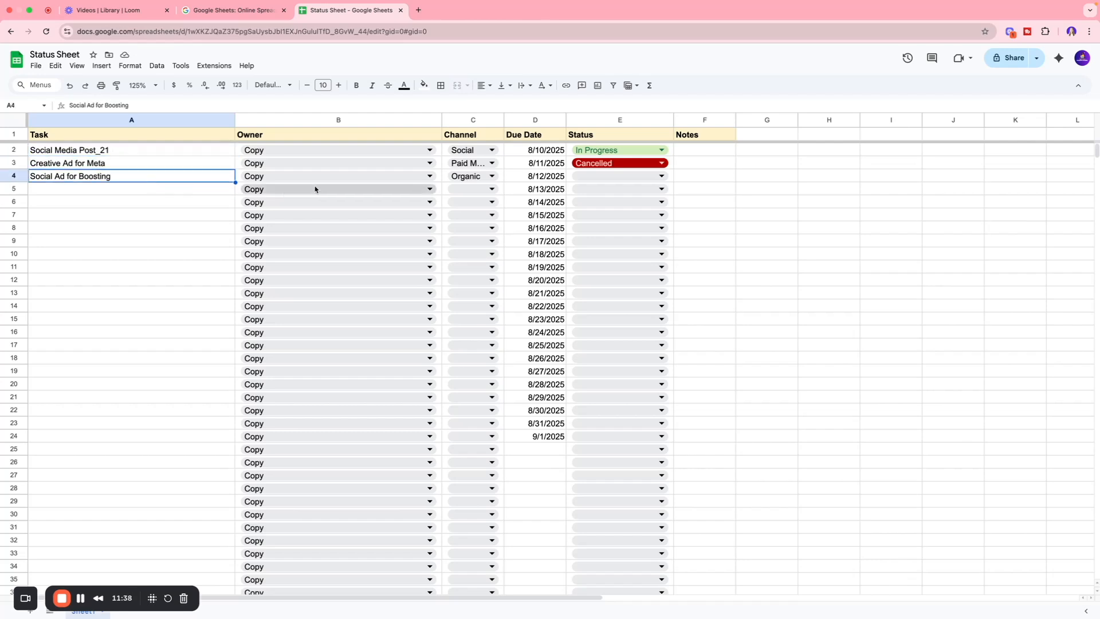
# Step: Narrow the Task and Owner columns to fit their entries and widen the Channel column to fit its full dropdown labels
pyautogui.moveTo(235, 119); pyautogui.dragTo(150, 121)
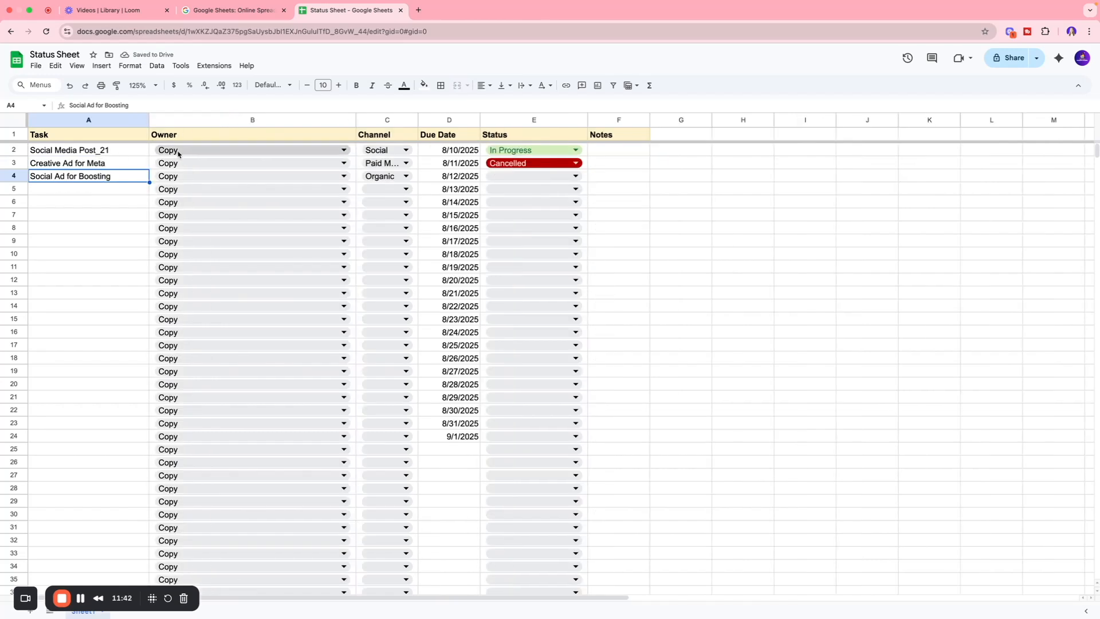
pyautogui.moveTo(419, 119); pyautogui.dragTo(470, 119)
pyautogui.moveTo(356, 119); pyautogui.dragTo(215, 119)
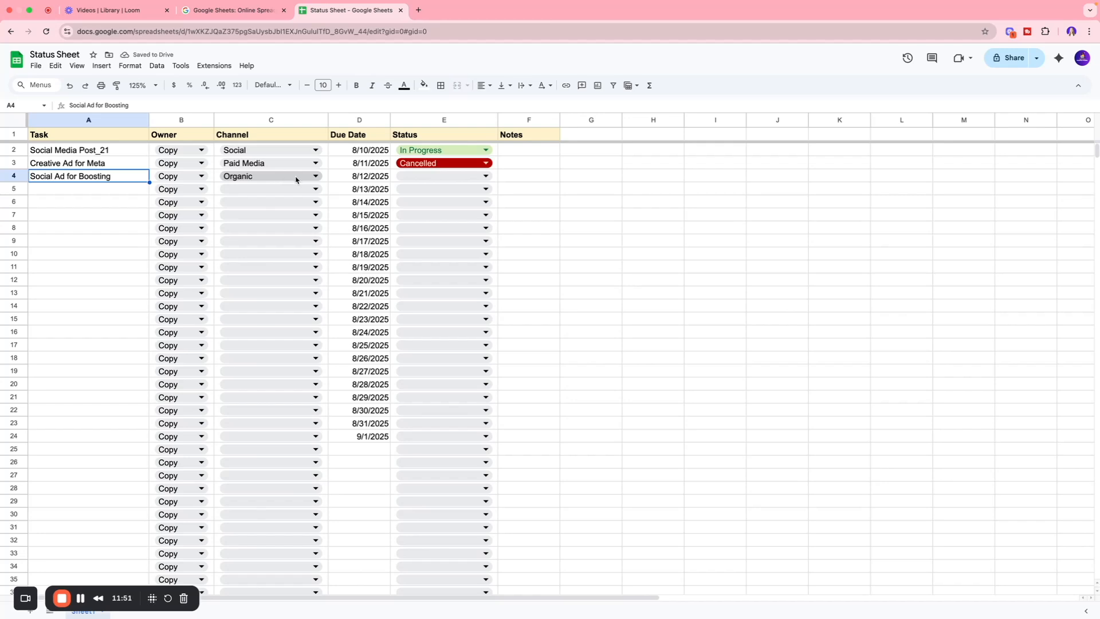
pyautogui.click(384, 150)
pyautogui.click(381, 165)
pyautogui.click(375, 177)
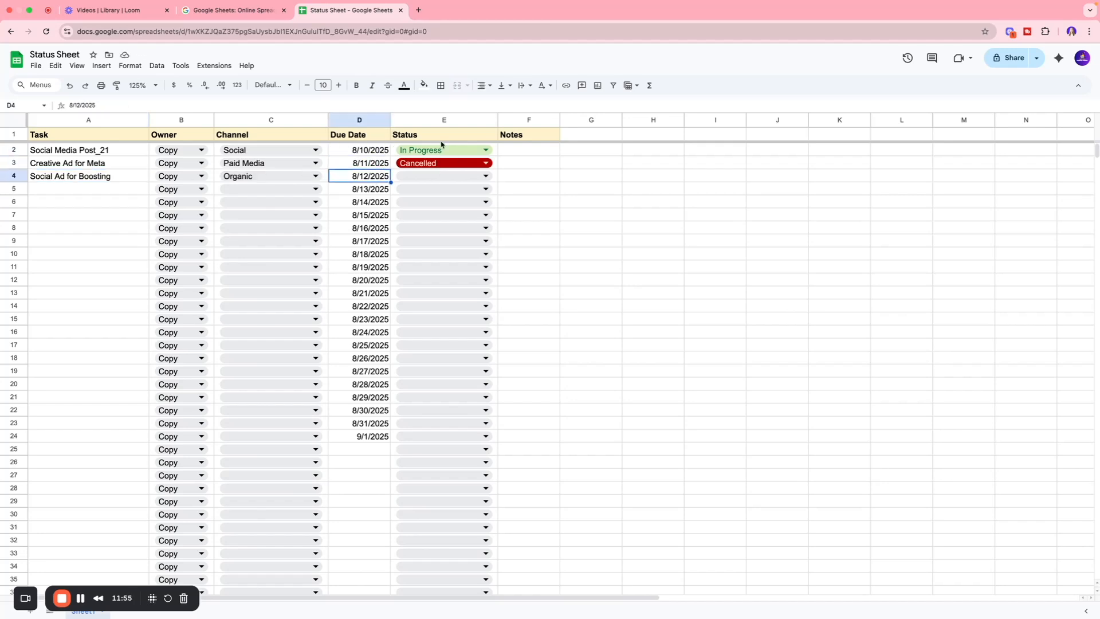
# Step: Set the status of the Social Ad for Boosting task in E4 to Not Started
pyautogui.click(434, 174)
pyautogui.click(424, 191)
pyautogui.click(521, 175)
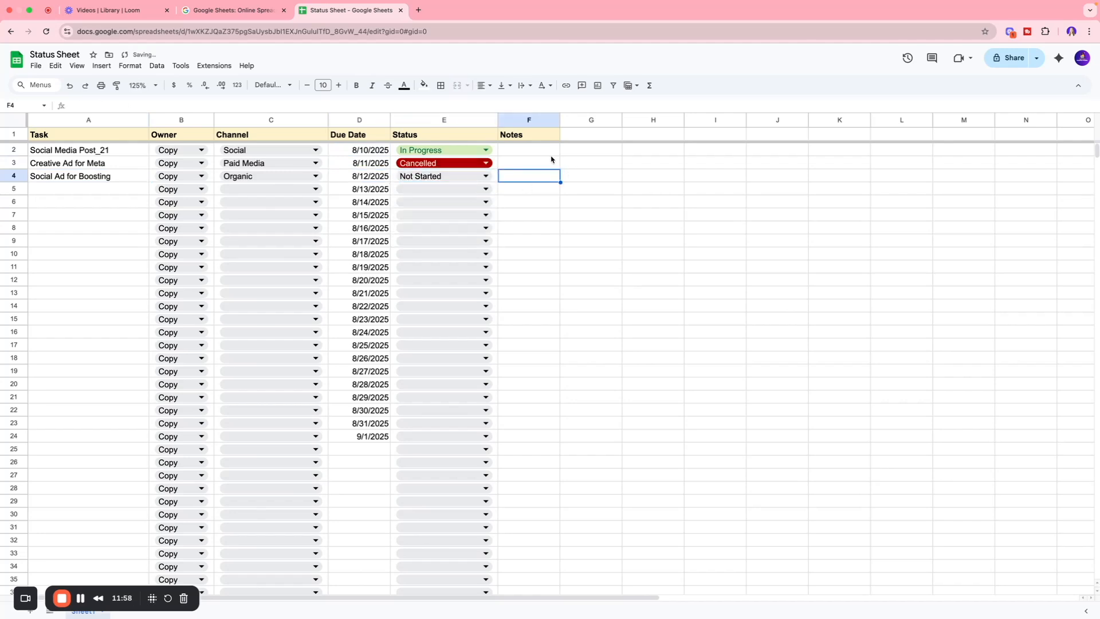
pyautogui.doubleClick(543, 151)
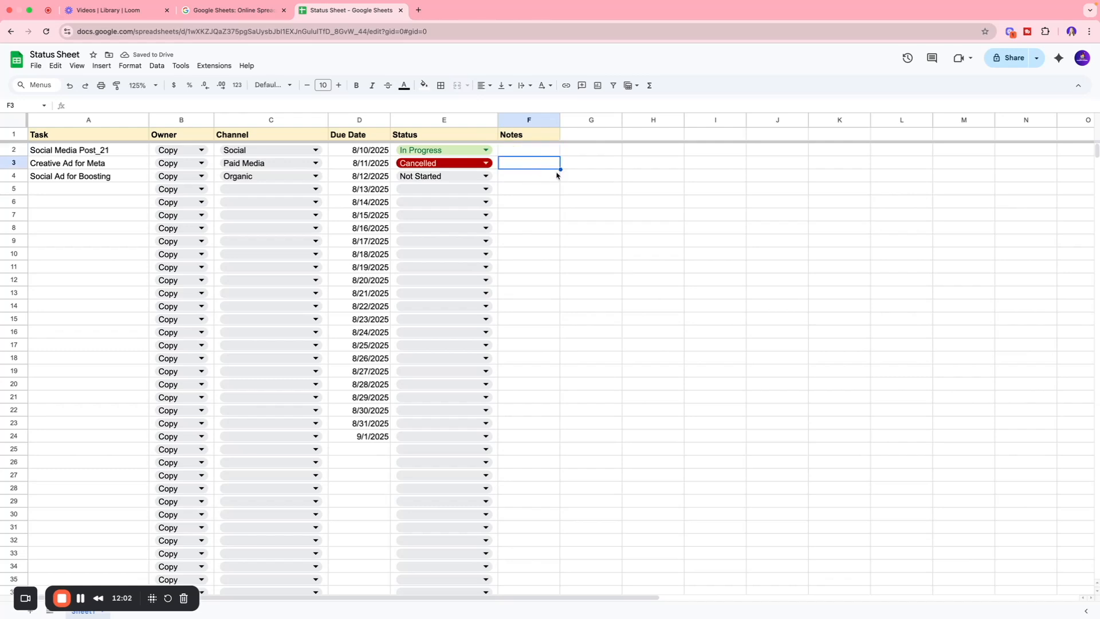
pyautogui.click(573, 188)
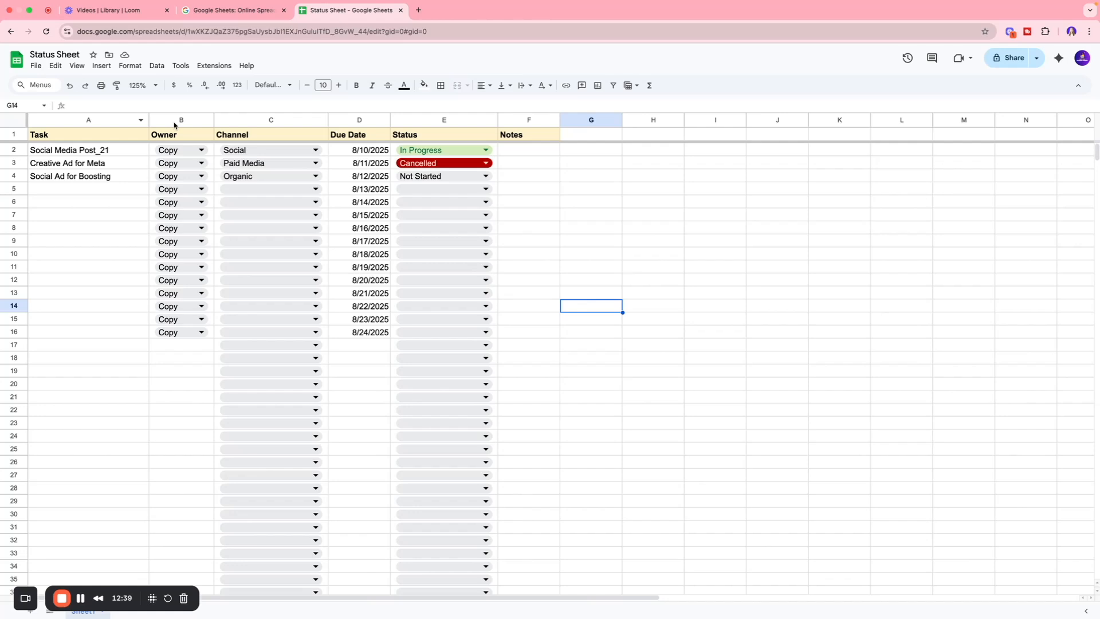
# Step: Share the Status Sheet with the collaborator as Editor and send the invitation with people notified
pyautogui.click(36, 67)
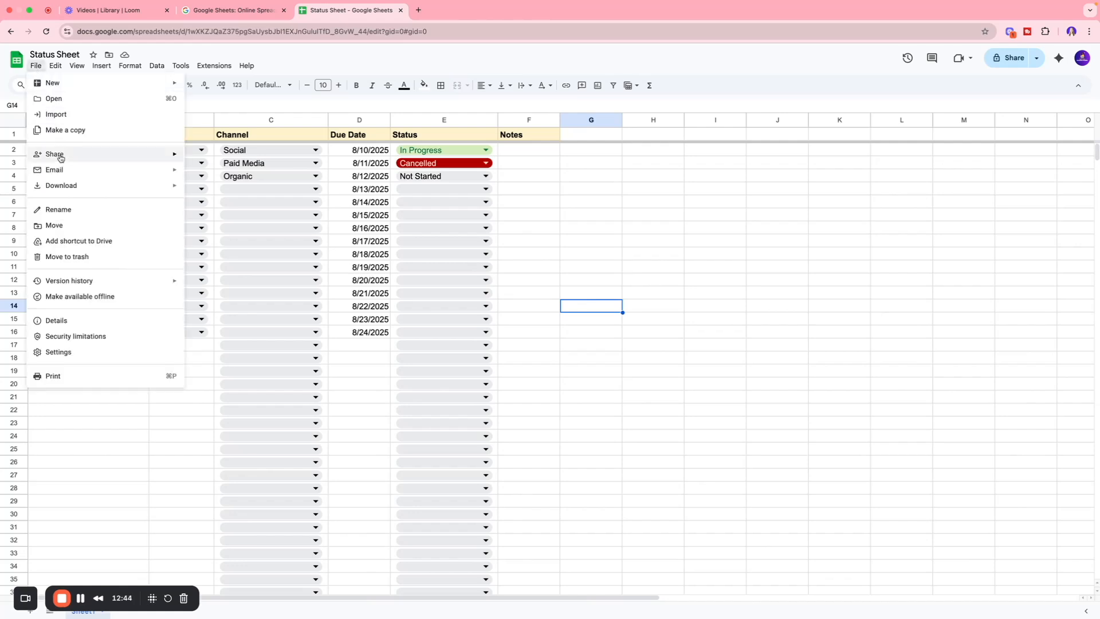
pyautogui.moveTo(61, 158)
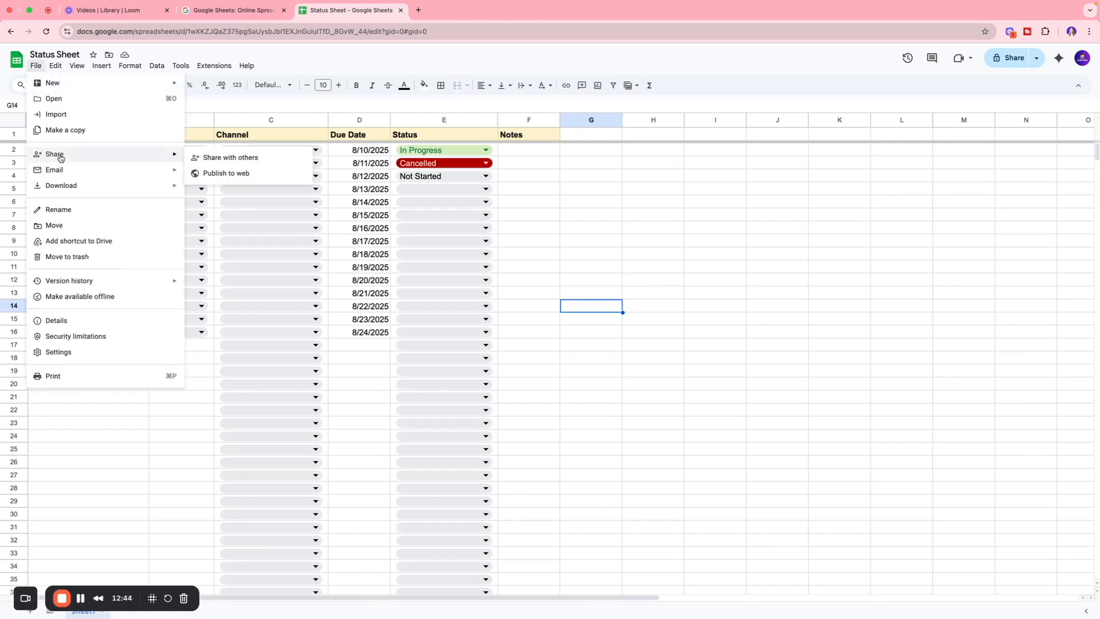
pyautogui.click(229, 158)
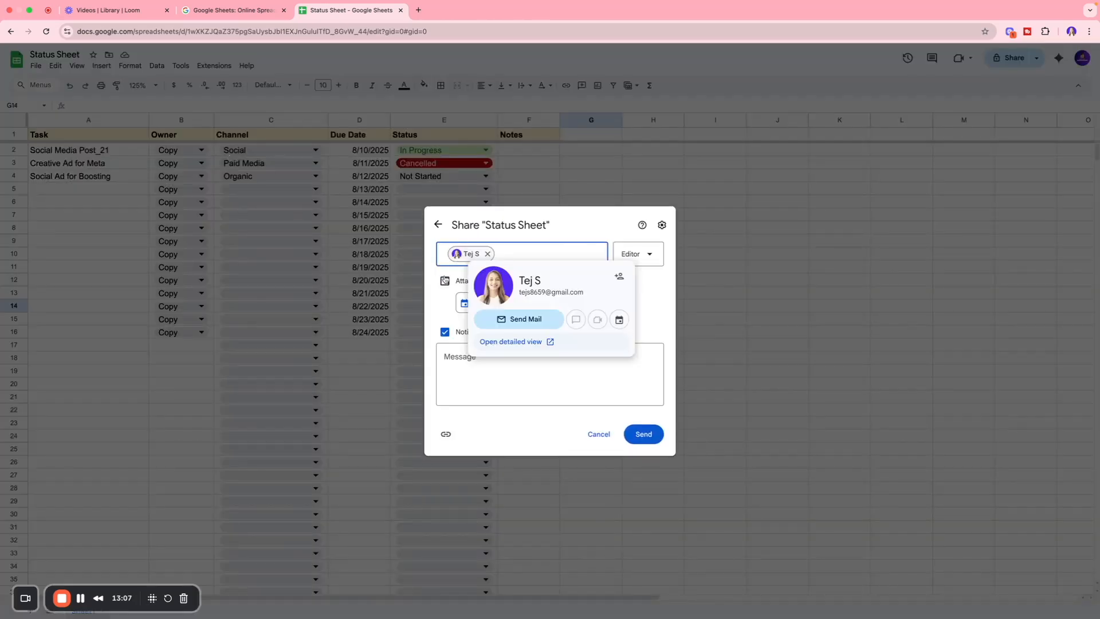
pyautogui.click(633, 256)
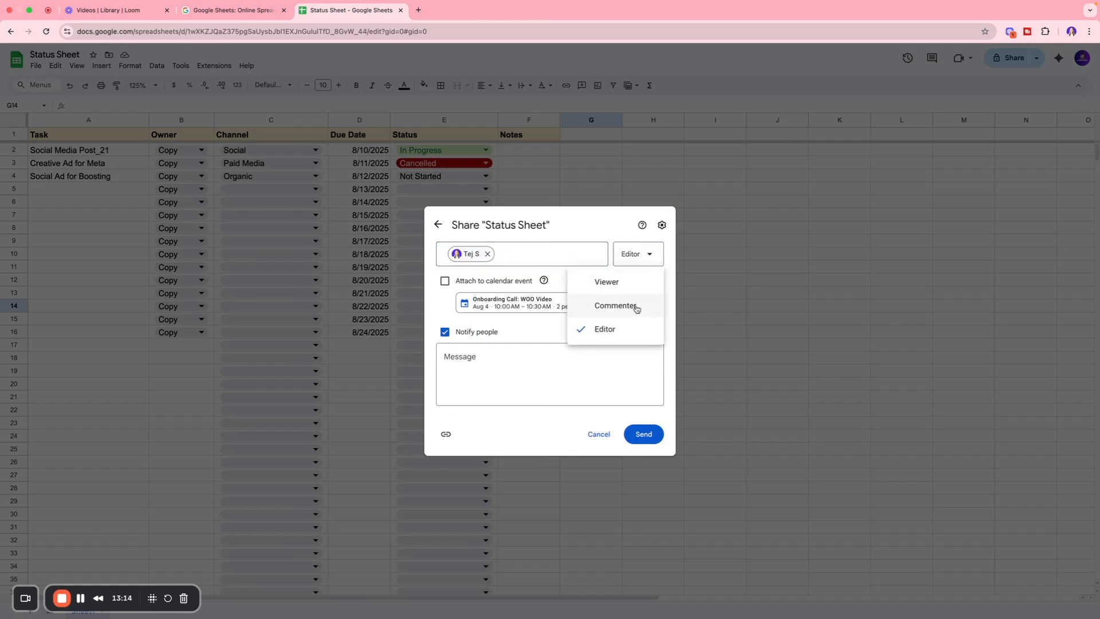
pyautogui.click(612, 339)
pyautogui.click(645, 434)
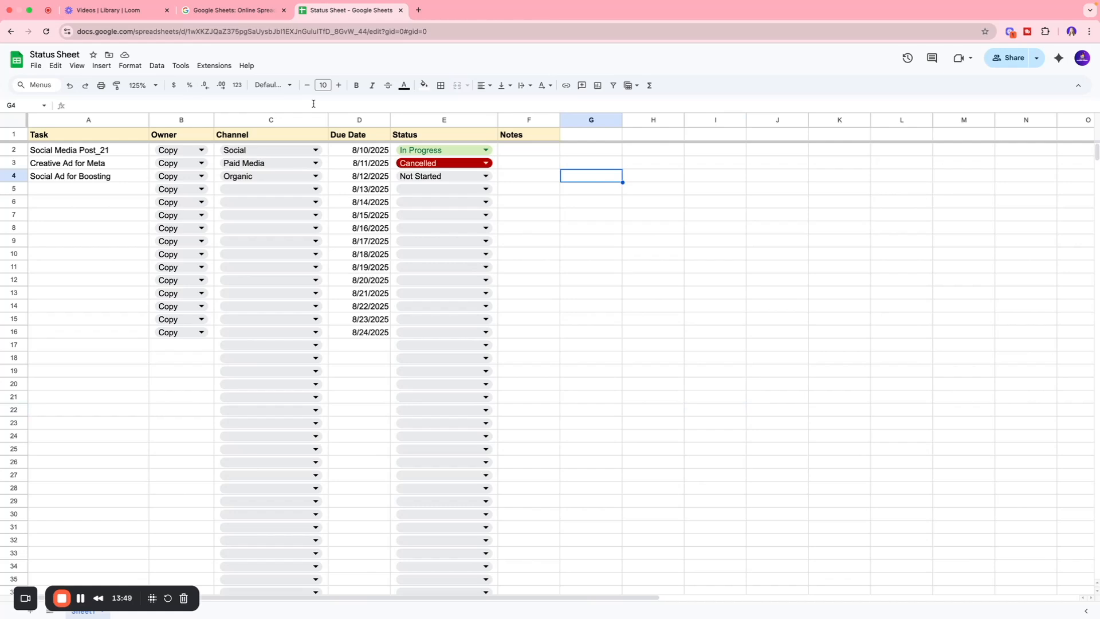
# Step: Download the current sheet as a PDF in Letter size, landscape, fitted to width
pyautogui.click(37, 65)
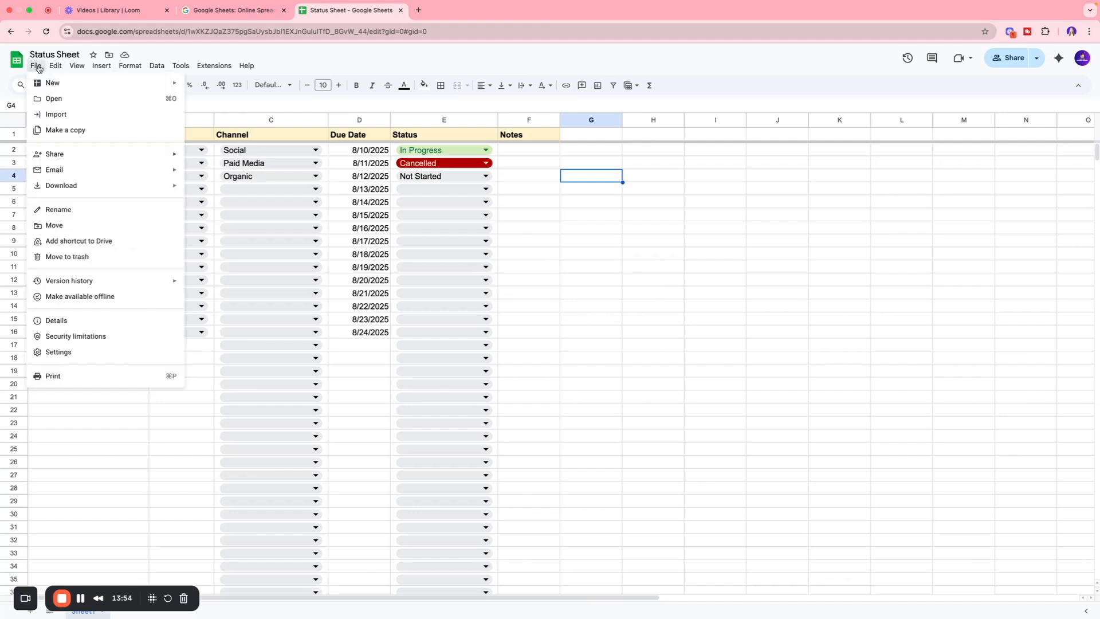
pyautogui.moveTo(113, 184)
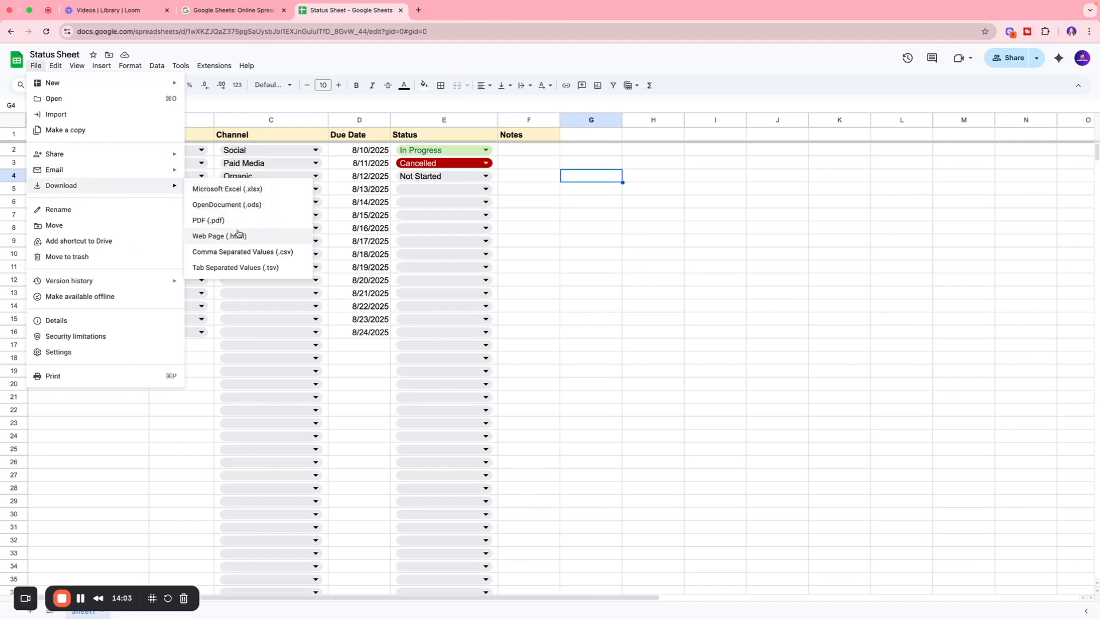
pyautogui.click(205, 221)
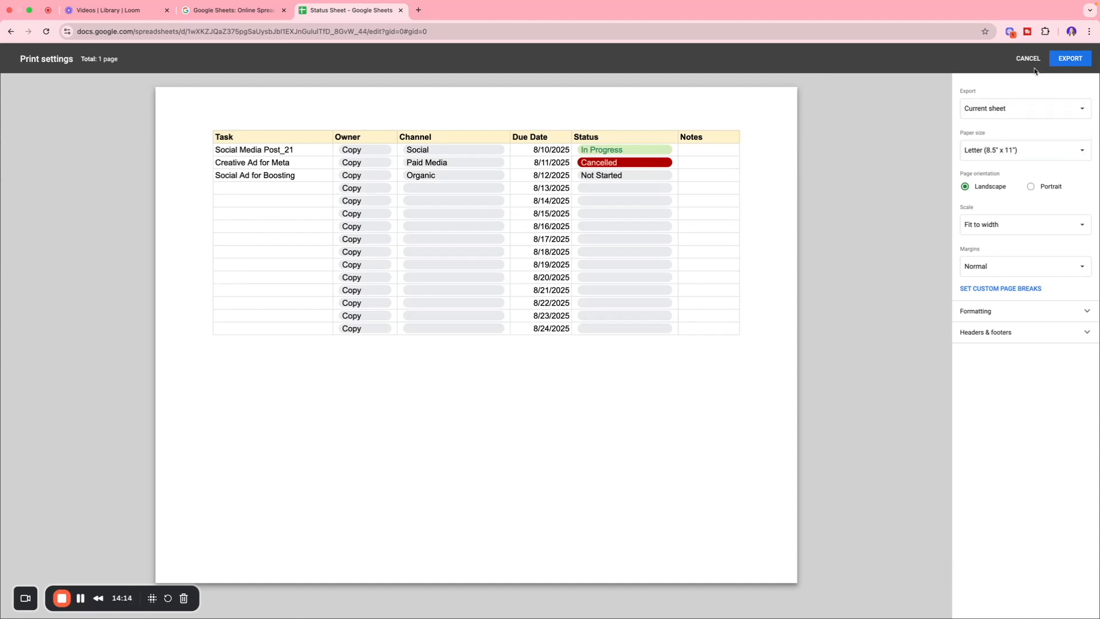
pyautogui.click(1054, 65)
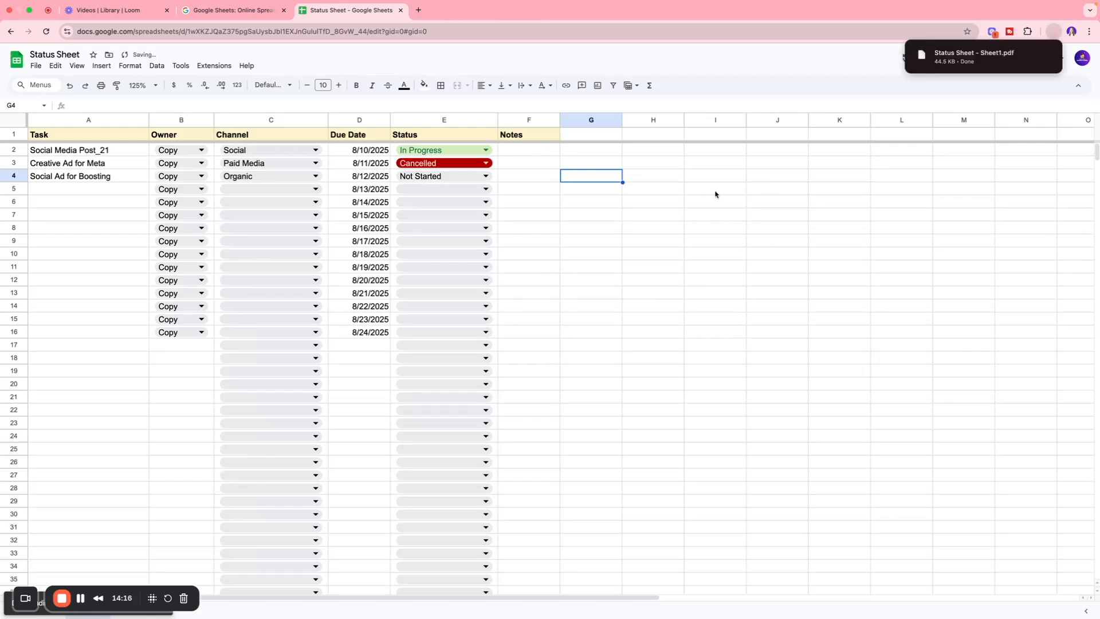
pyautogui.click(669, 174)
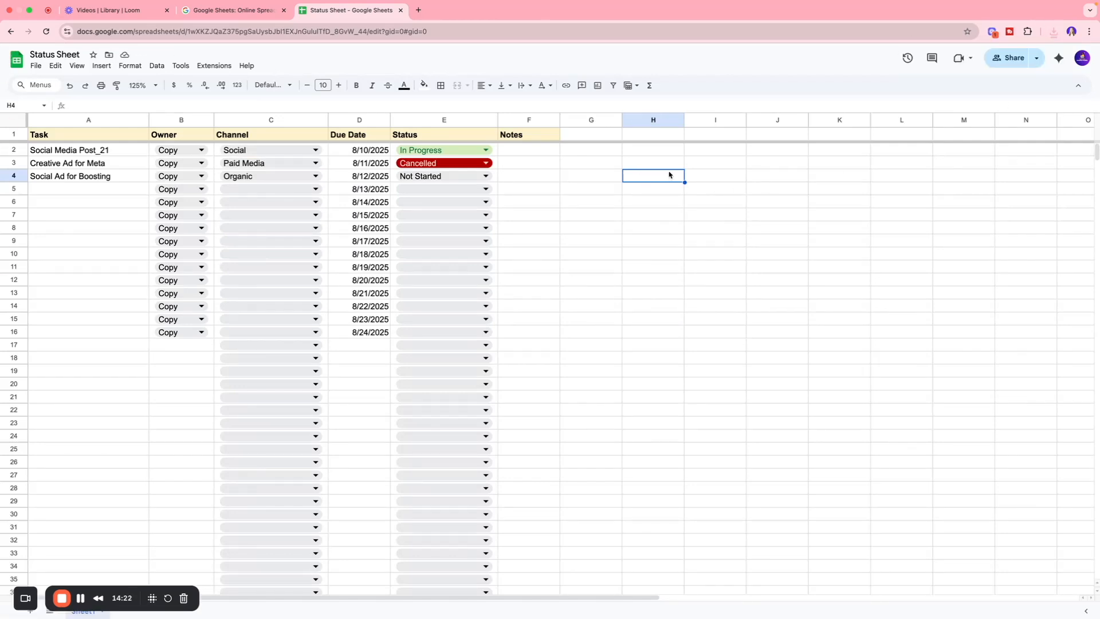